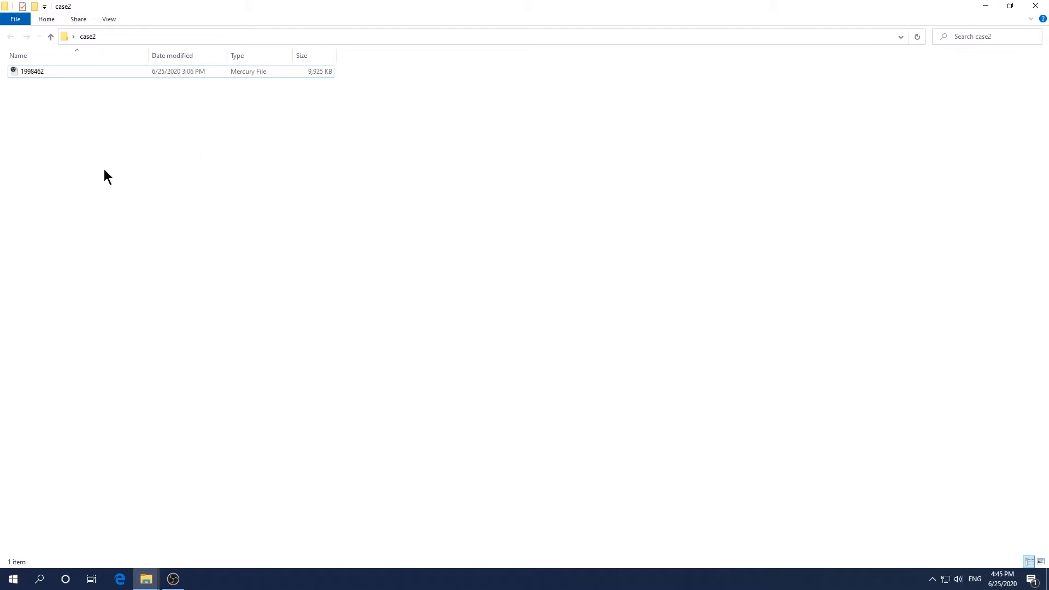
Open the 1998462 file from the case2 folder with Olex2-1.3-alpha and refine its ydkr_a dataset
click(44, 70)
right_click(45, 71)
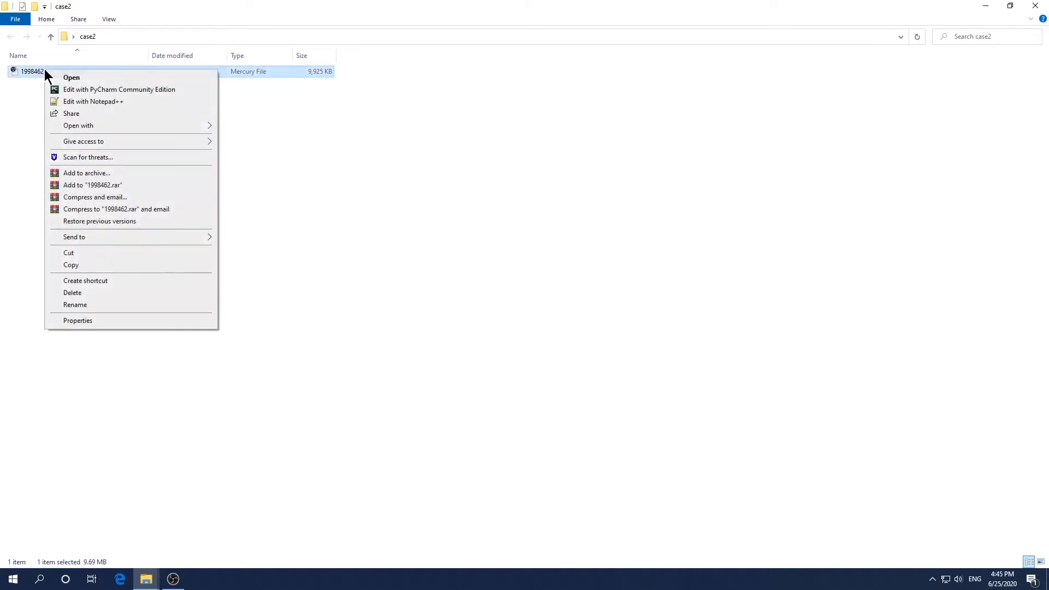
mouse_move(137, 125)
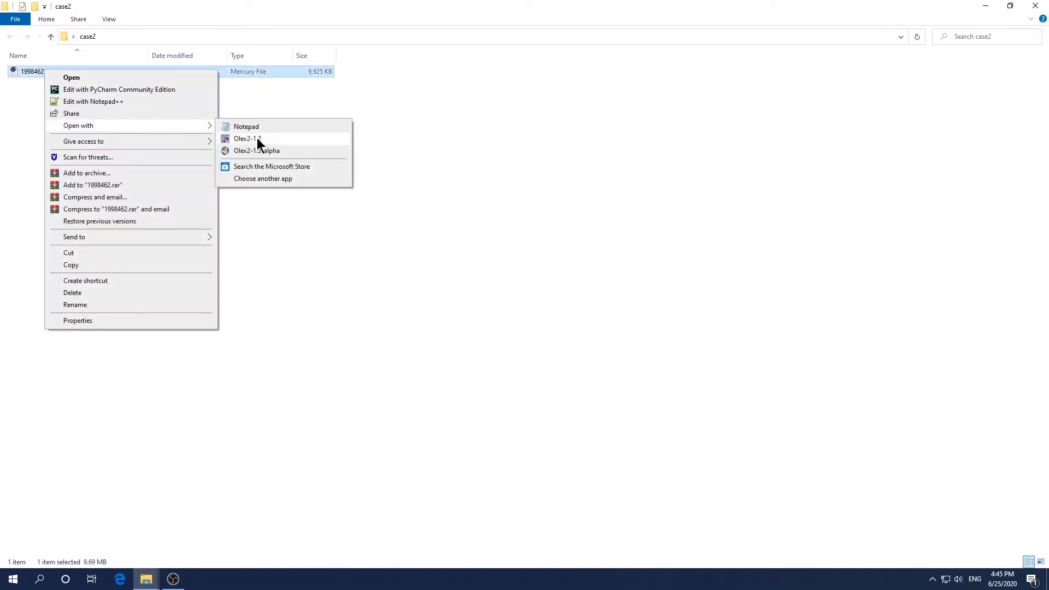
click(268, 150)
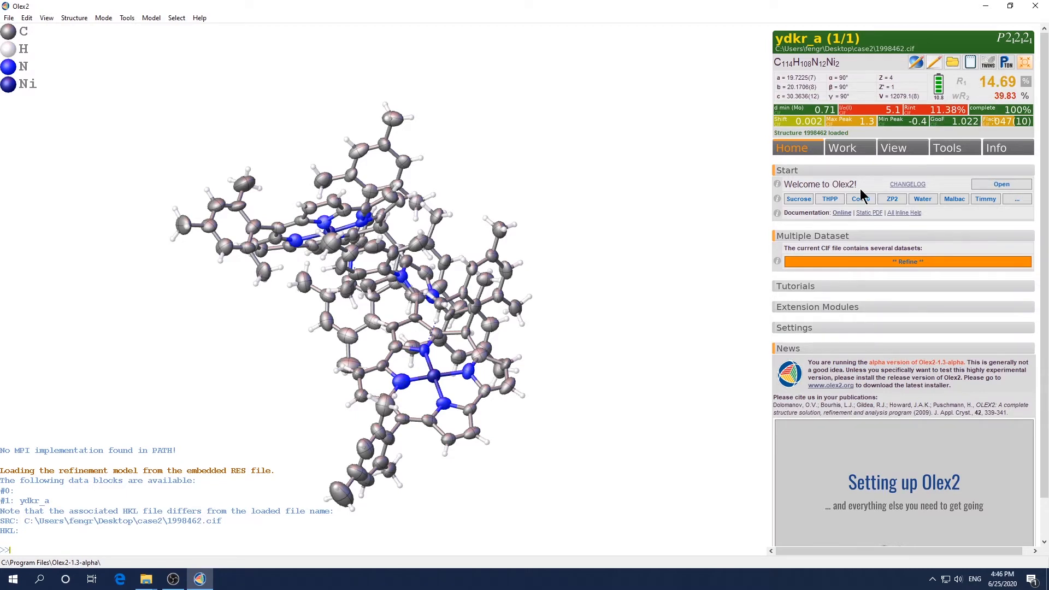
click(1005, 94)
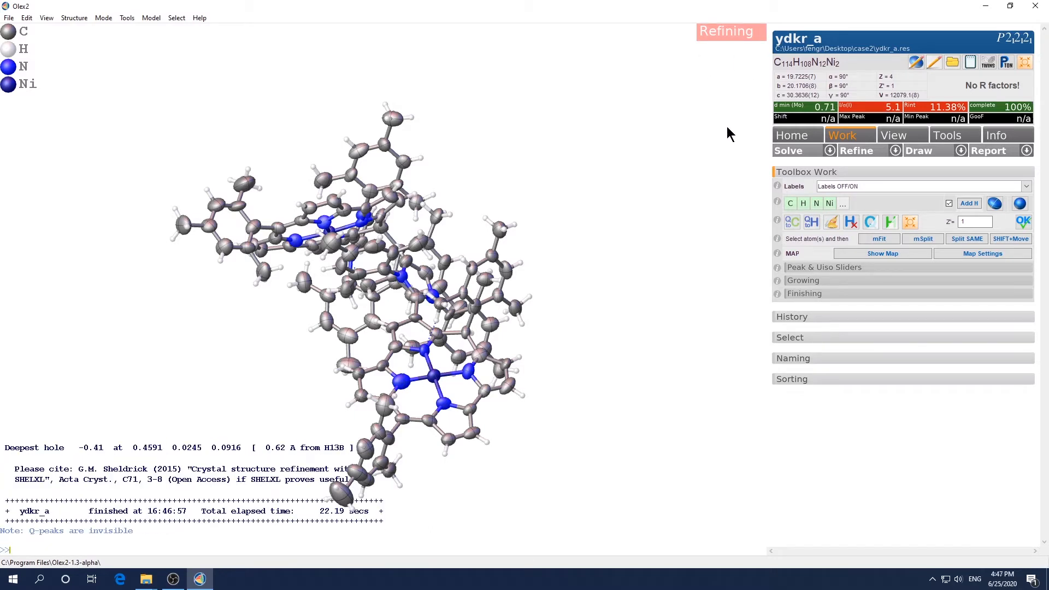
Set the ShelXL refinement to 4 cycles and 10 peaks and refine the structure
click(896, 151)
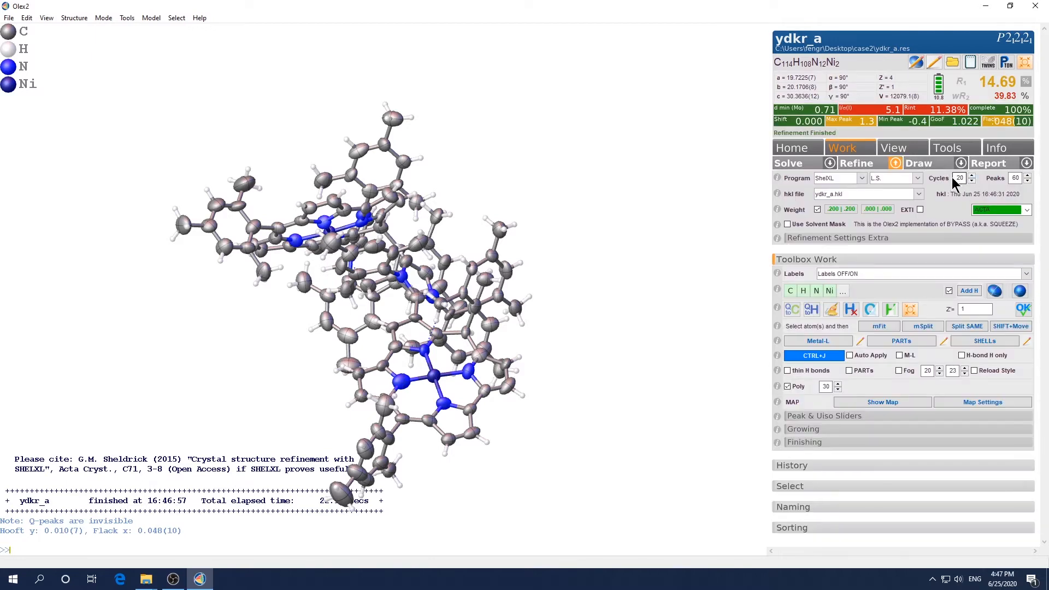
double_click(959, 178)
text(4)
click(1014, 179)
text(10)
click(856, 164)
Examine the Fobs vs Fcalc plot of the refined ydkr_a structure and close it
click(1026, 85)
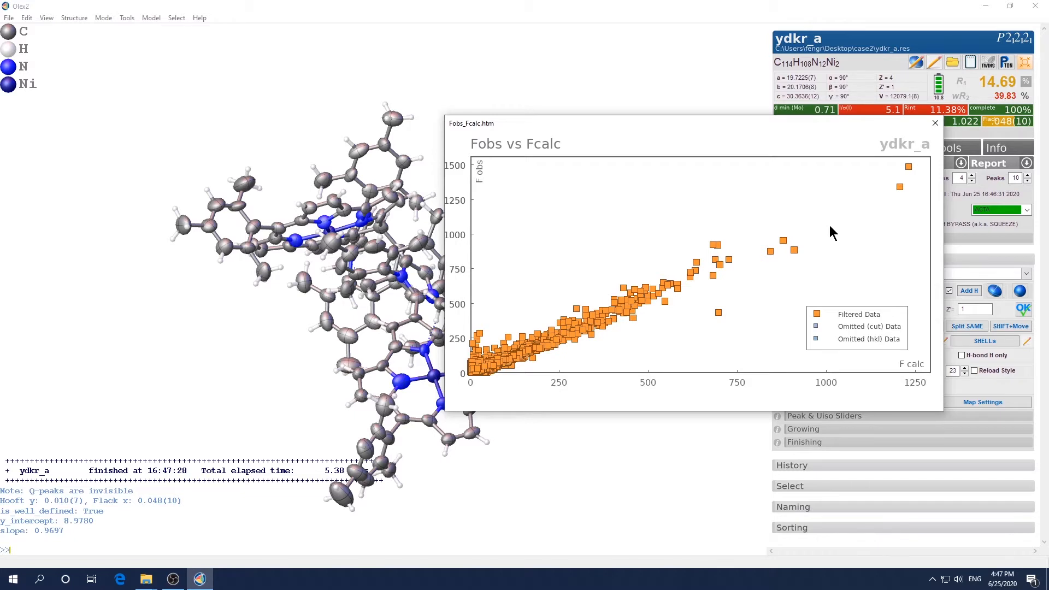
drag(729, 125, 488, 99)
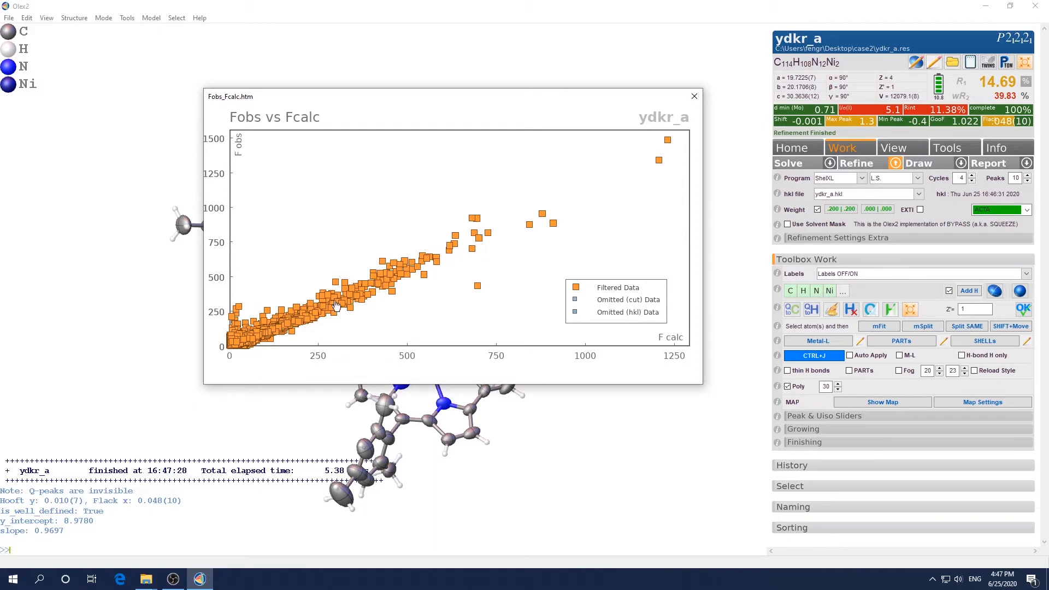
mouse_move(328, 310)
click(695, 97)
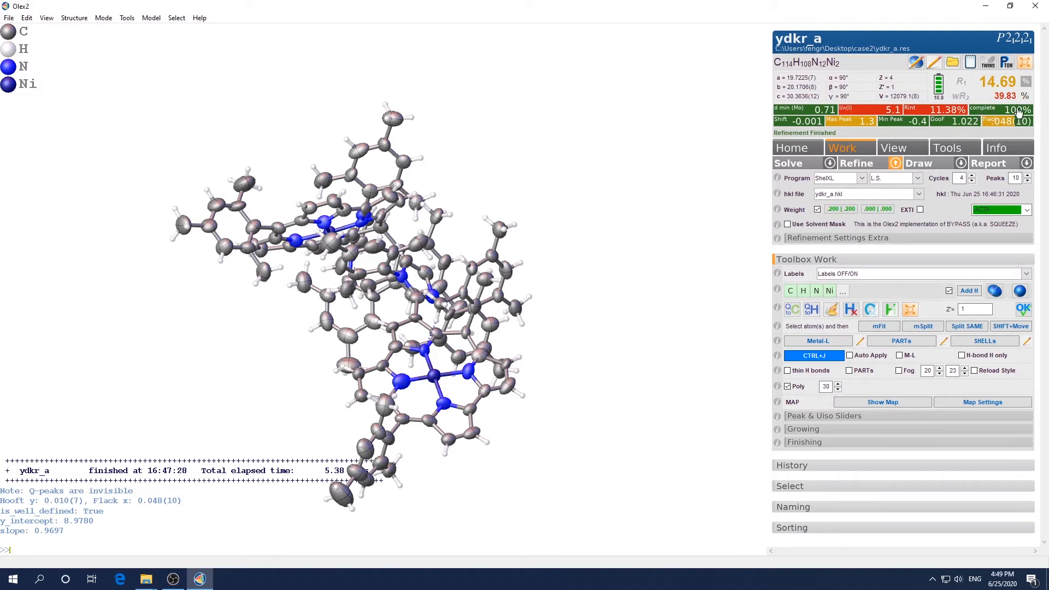
Examine the I/sigma vs resolution plot for ydkr_a.hkl and the list of bad reflections
click(1015, 150)
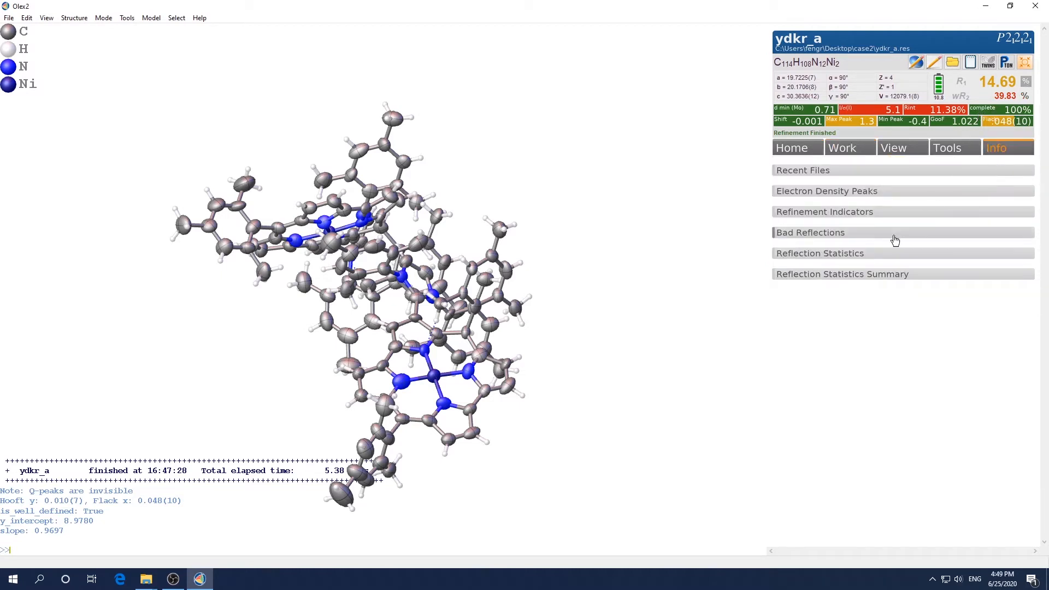
click(855, 255)
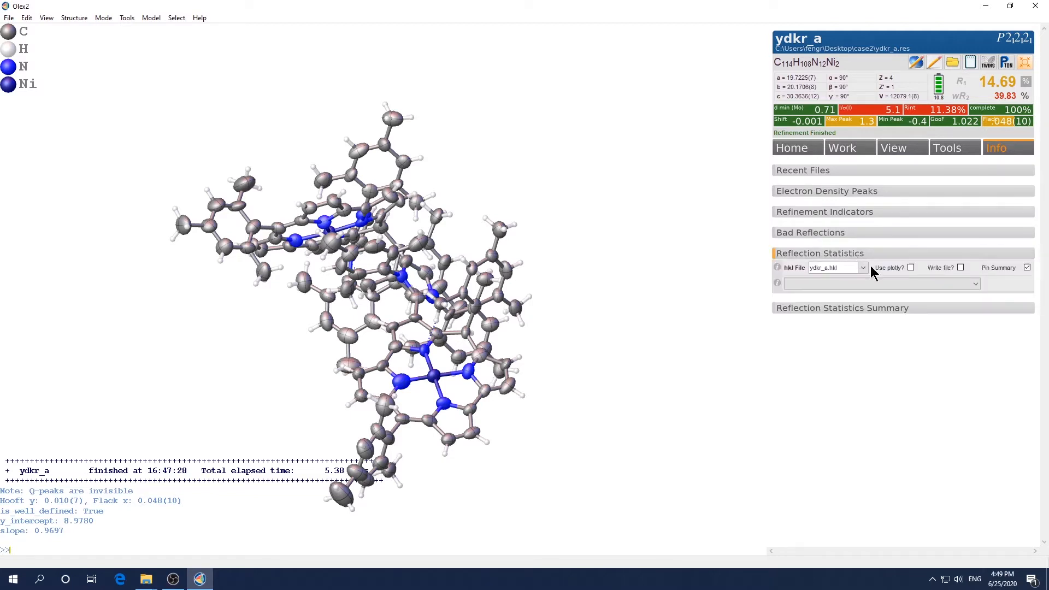
click(962, 288)
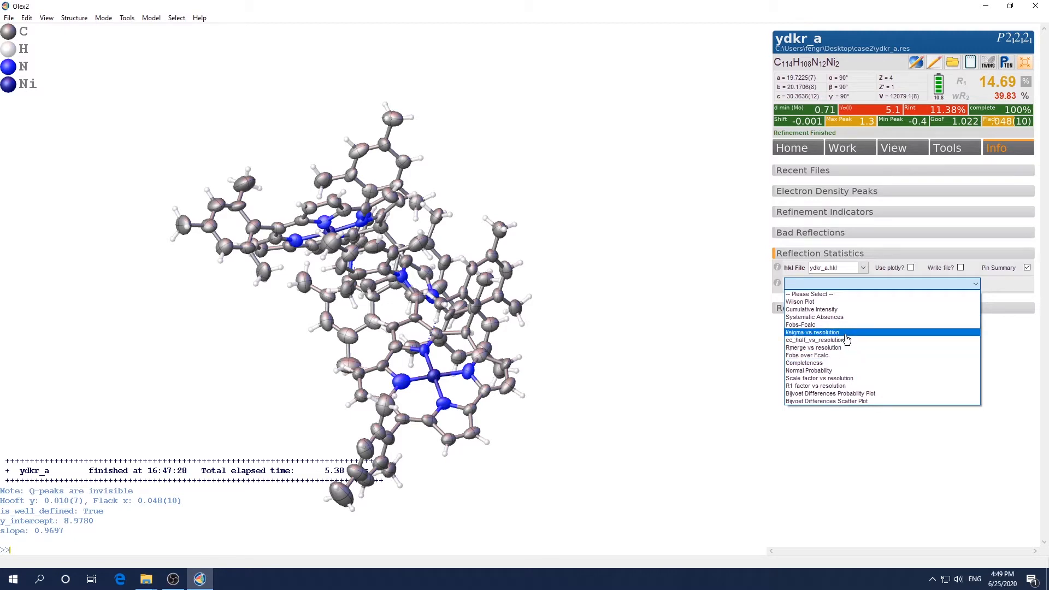
click(845, 333)
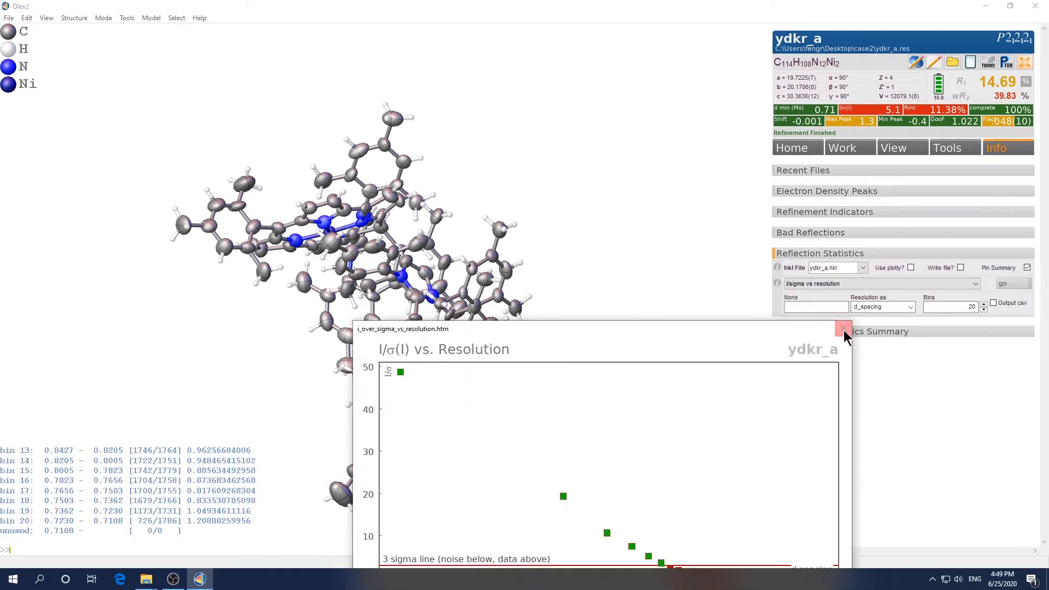
drag(702, 323, 585, 103)
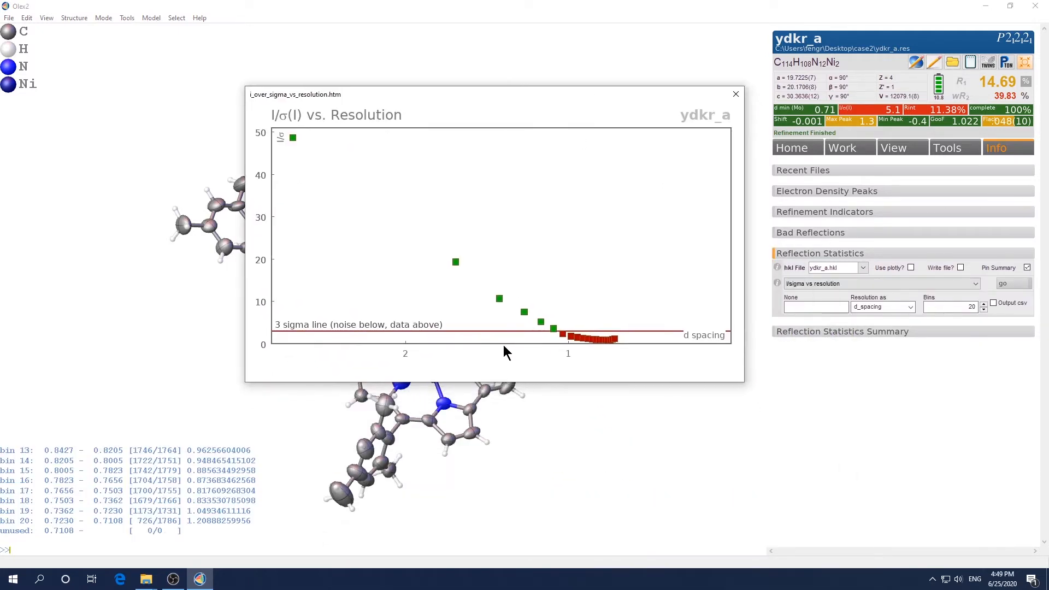
mouse_move(554, 329)
click(735, 95)
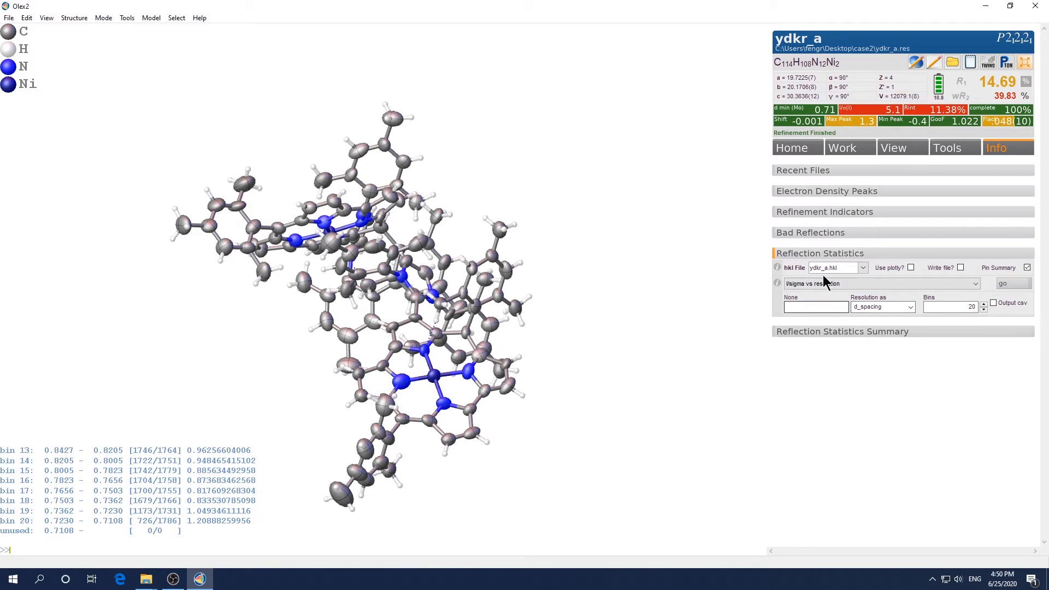
click(810, 233)
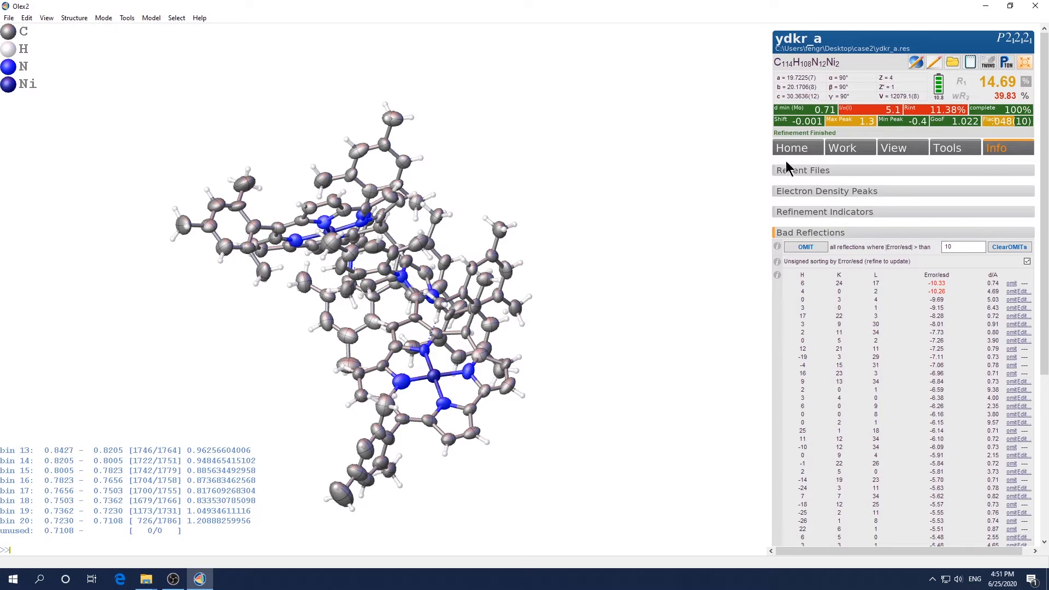
Solve the ydkr_a structure again with ShelXT
click(849, 151)
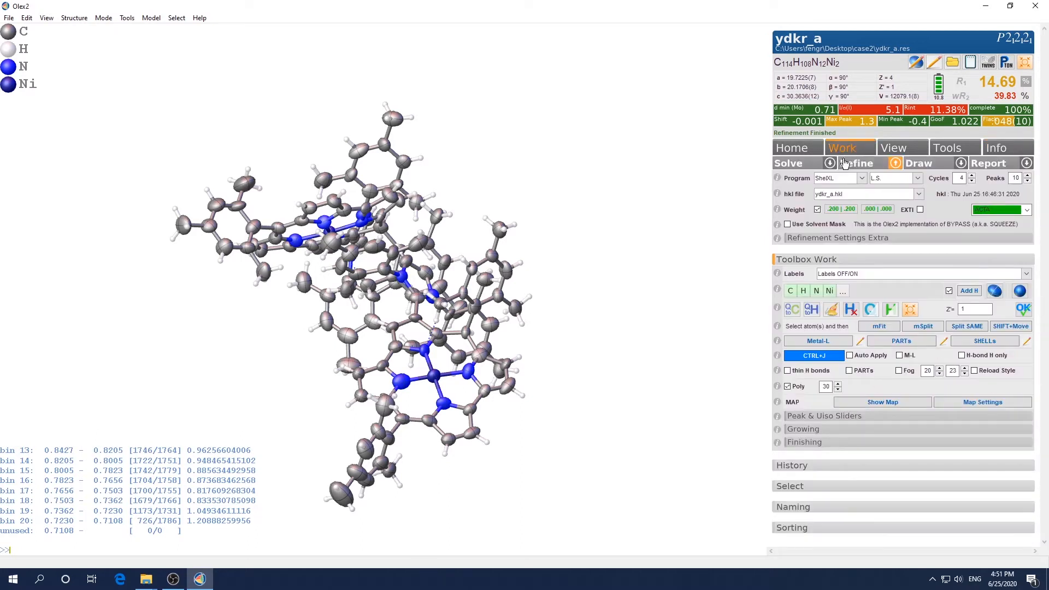
click(794, 166)
click(515, 317)
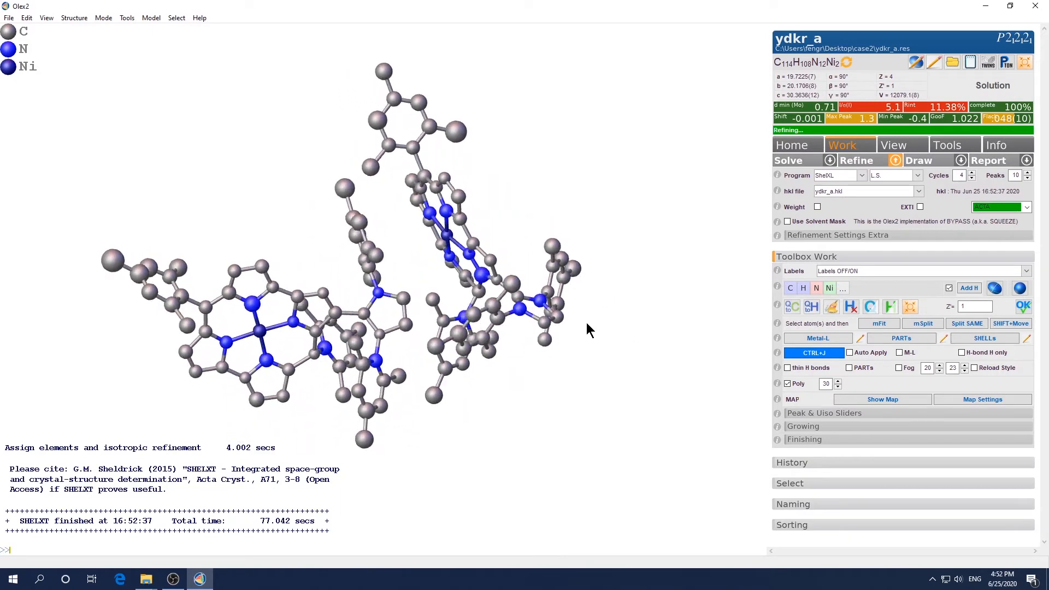
Change the wrongly assigned nitrogen atoms in the ring systems of the new solution to carbon
drag(586, 324, 605, 365)
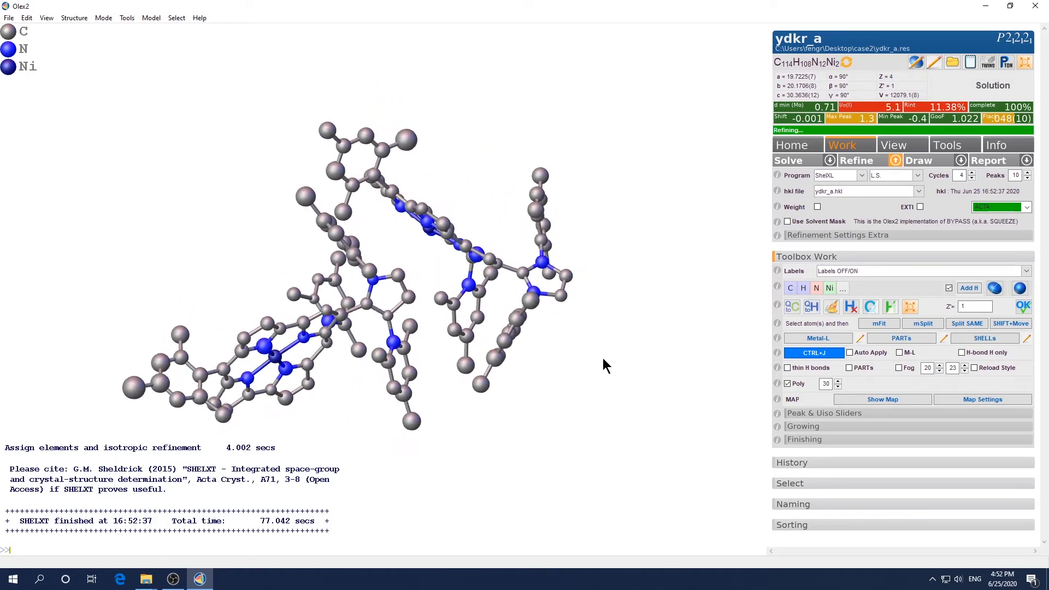
drag(421, 338, 424, 305)
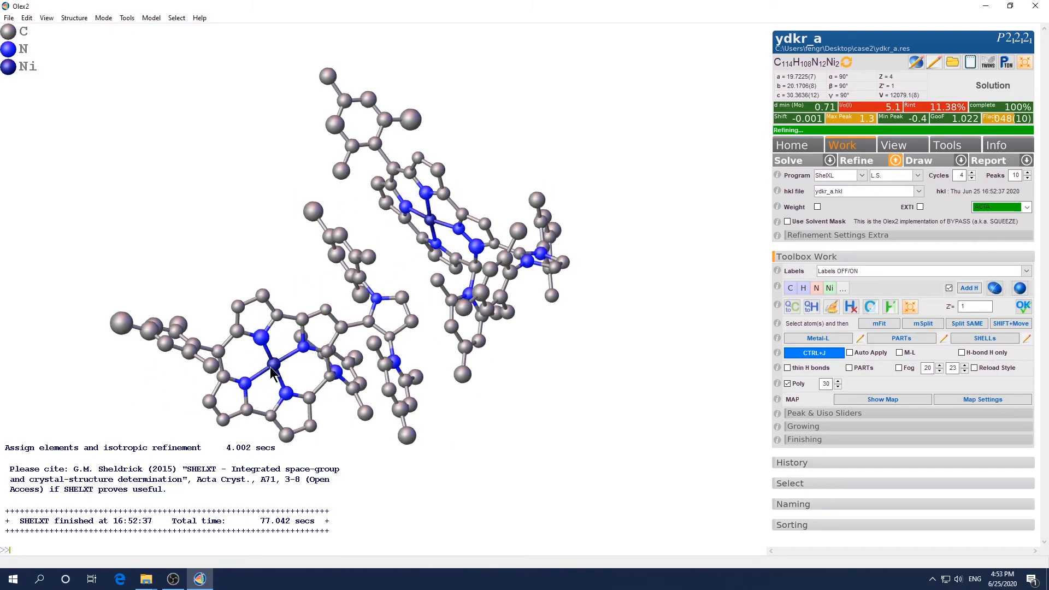
mouse_move(272, 369)
drag(549, 391, 548, 426)
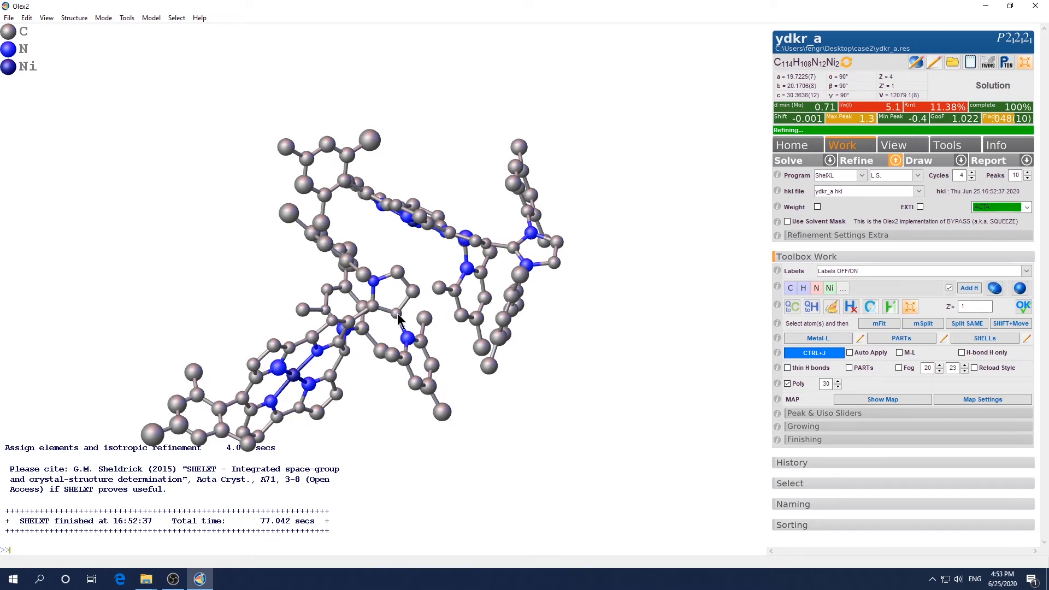
mouse_move(397, 316)
drag(564, 414, 587, 421)
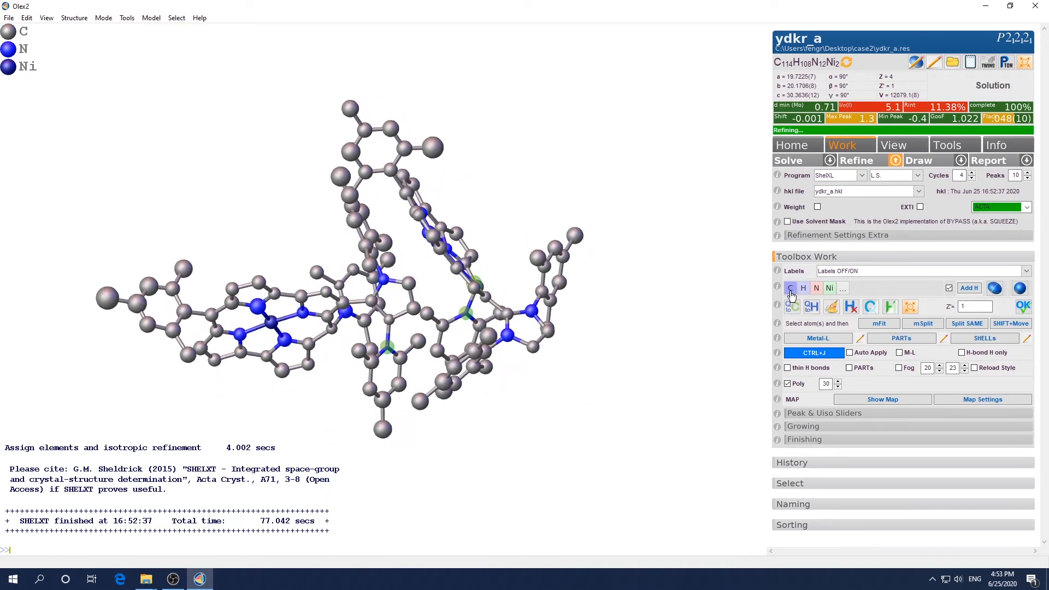
drag(631, 386, 660, 360)
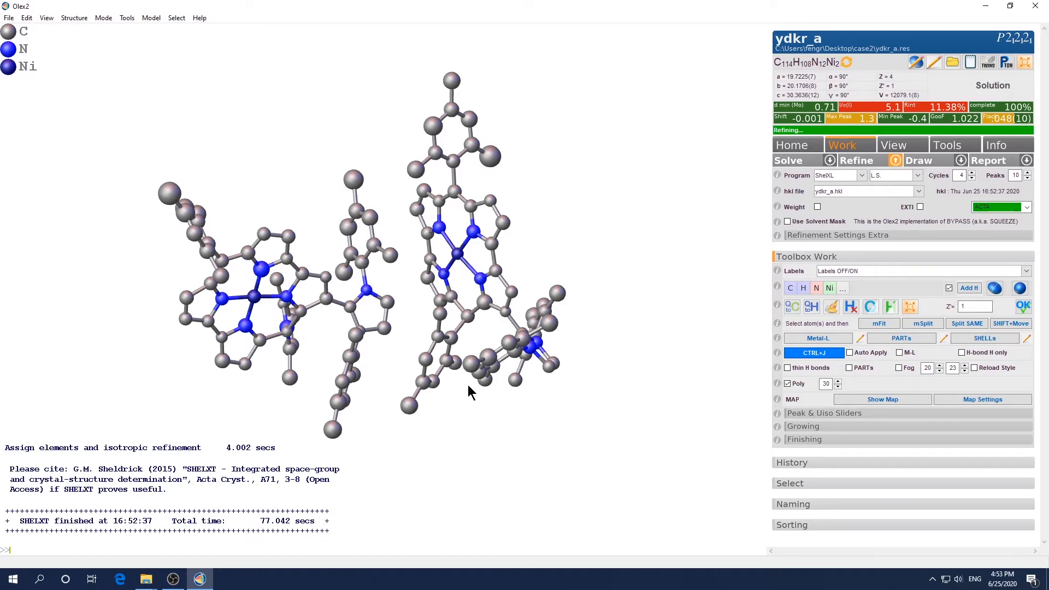
drag(606, 393, 568, 404)
click(344, 326)
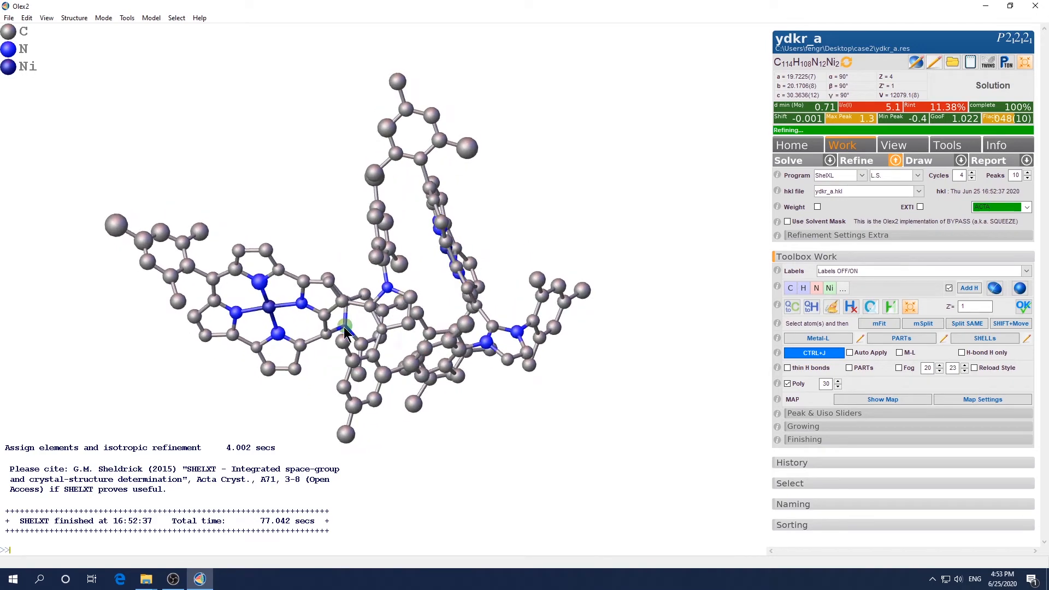
click(793, 308)
Assign nitrogen to the carbon atom that joins the central five-membered ring to its lower aryl group
drag(735, 316, 556, 460)
click(370, 320)
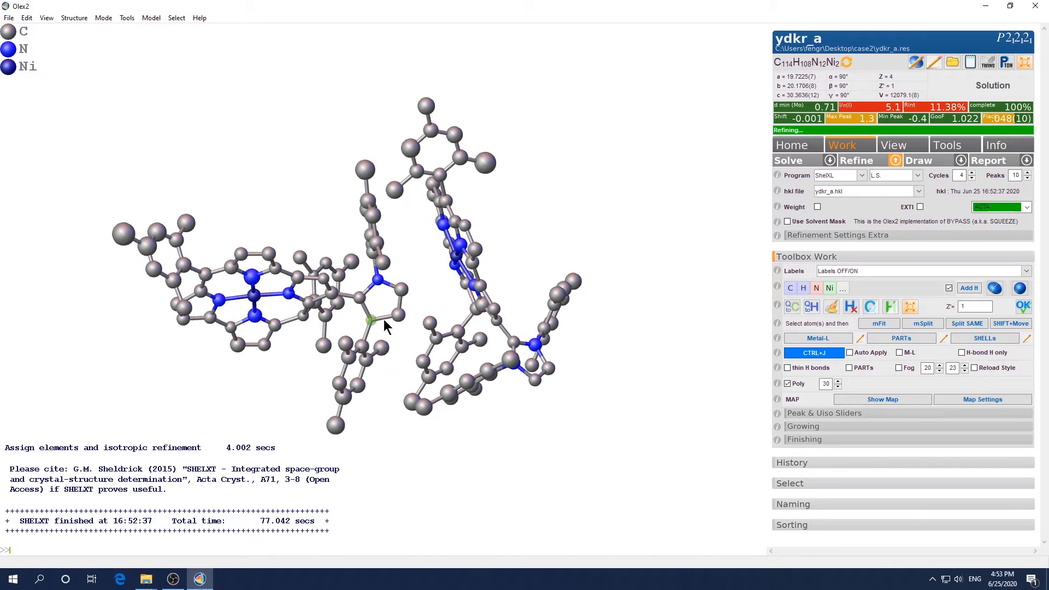
click(814, 289)
Invert the absolute structure with the command inv -f and refine the model again
mouse_move(669, 358)
mouse_down()
mouse_move(630, 365)
mouse_move(616, 392)
mouse_move(587, 403)
mouse_move(615, 436)
mouse_move(677, 418)
mouse_move(666, 357)
mouse_move(686, 343)
mouse_move(655, 367)
mouse_up()
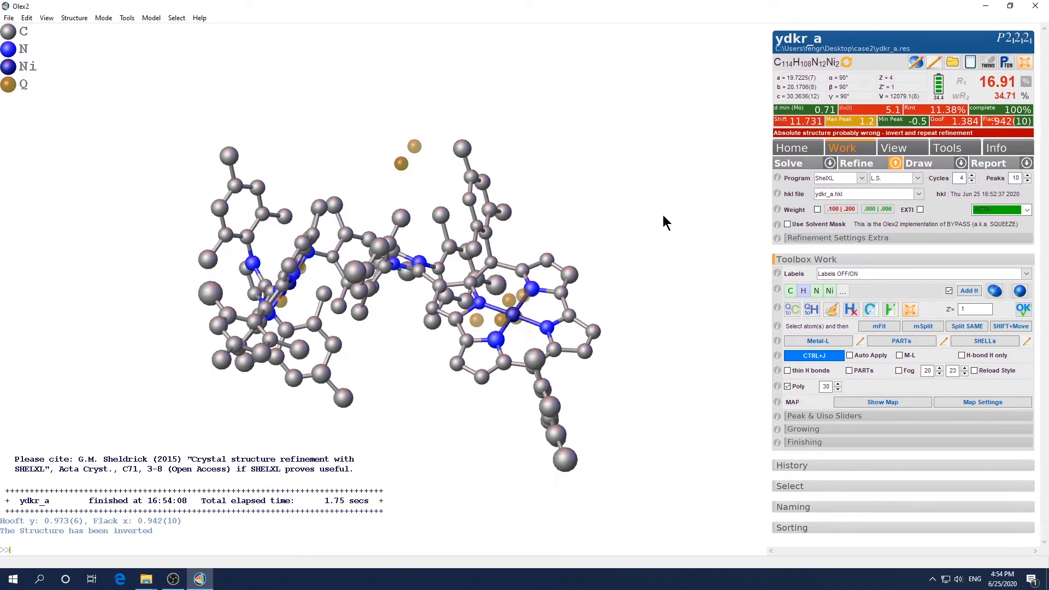
drag(673, 285, 698, 359)
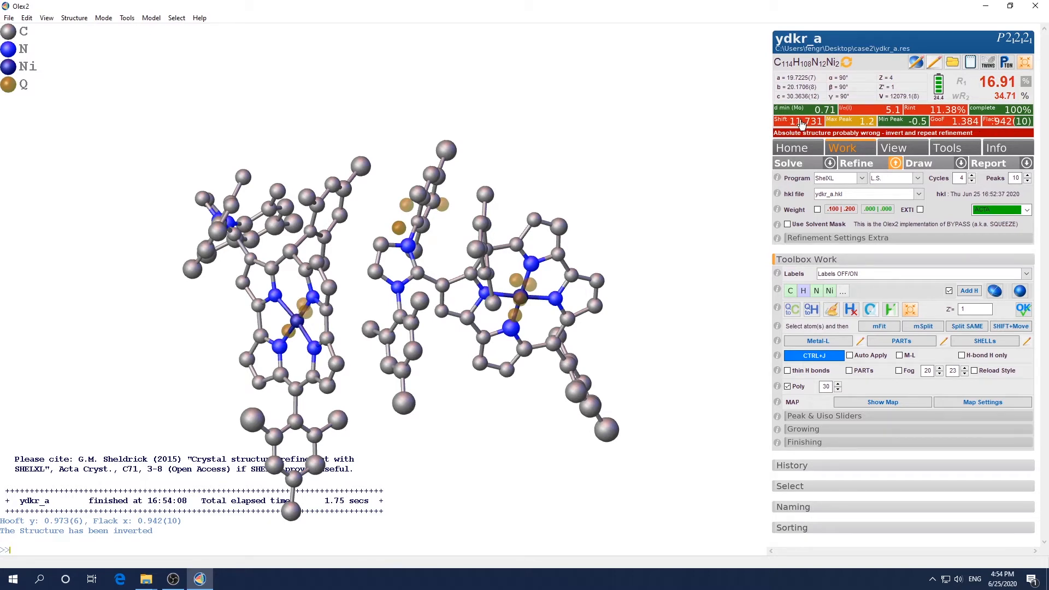
drag(677, 239, 662, 218)
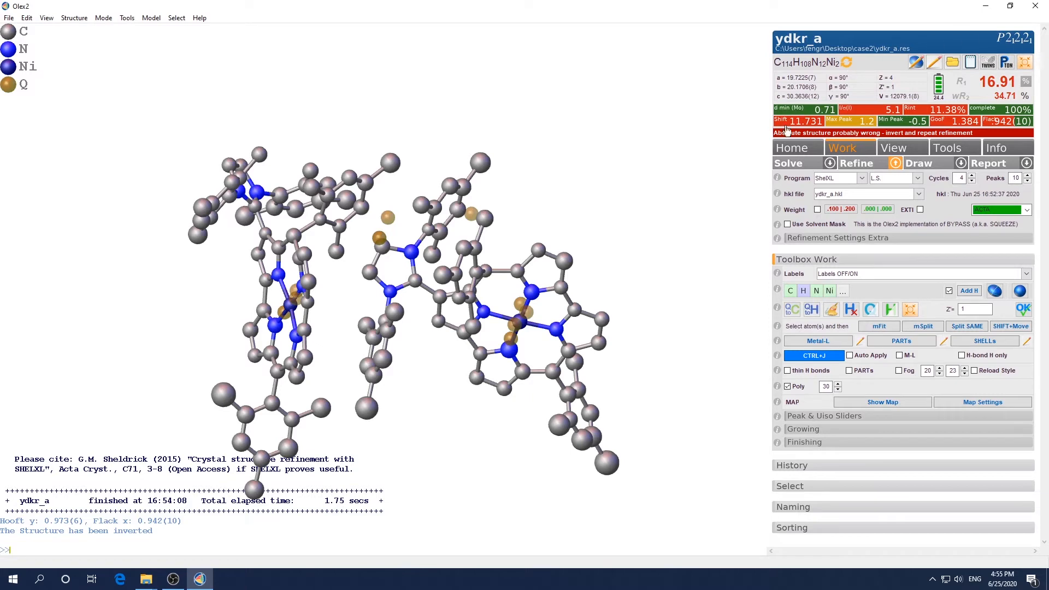
mouse_move(676, 368)
mouse_down()
mouse_move(667, 369)
mouse_move(675, 382)
mouse_move(689, 377)
mouse_up()
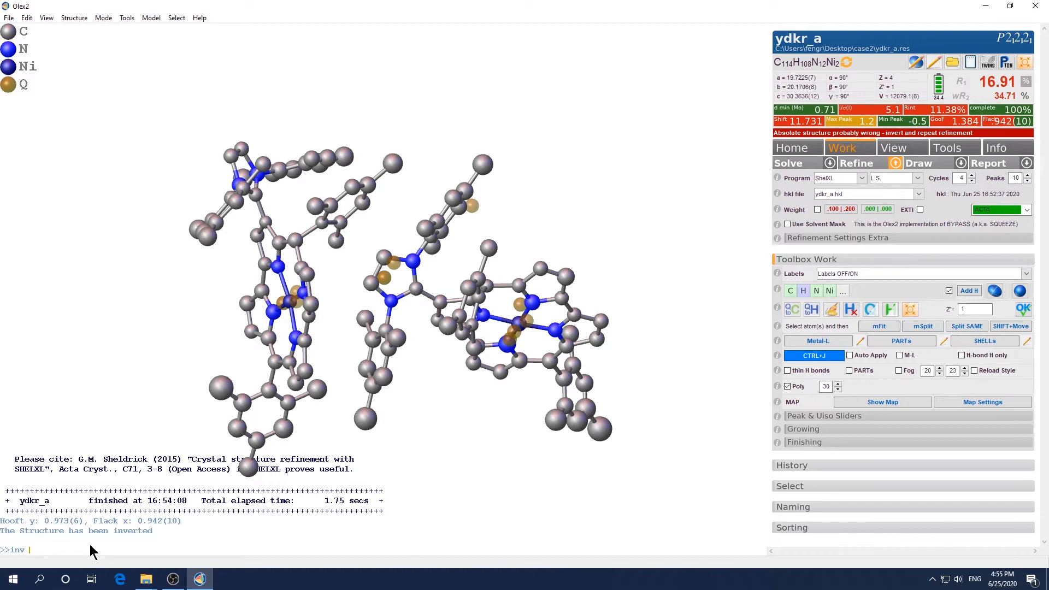
text(-f)
key(Return)
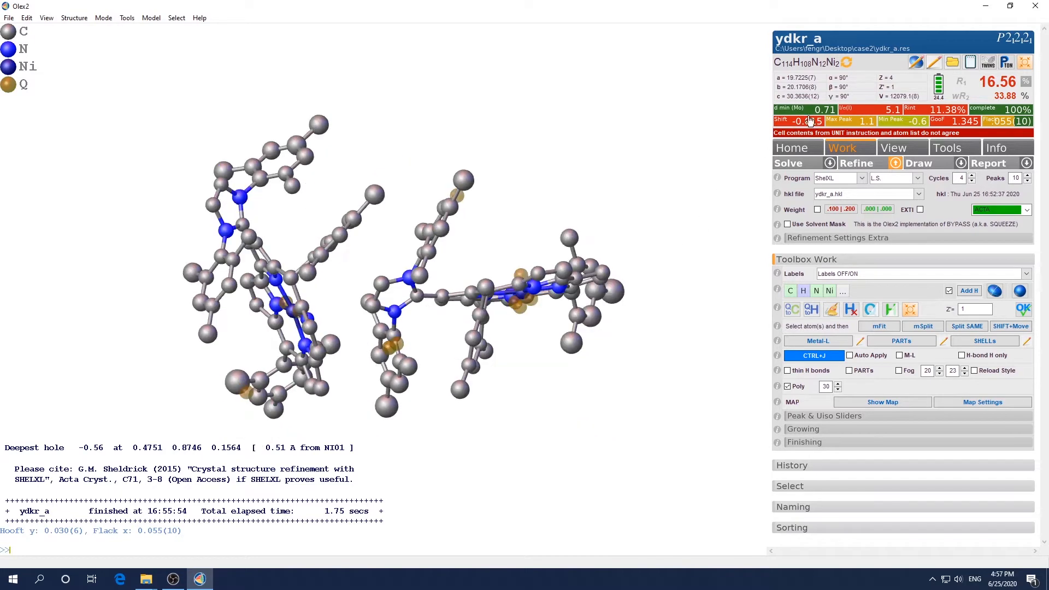
key(ctrl+r)
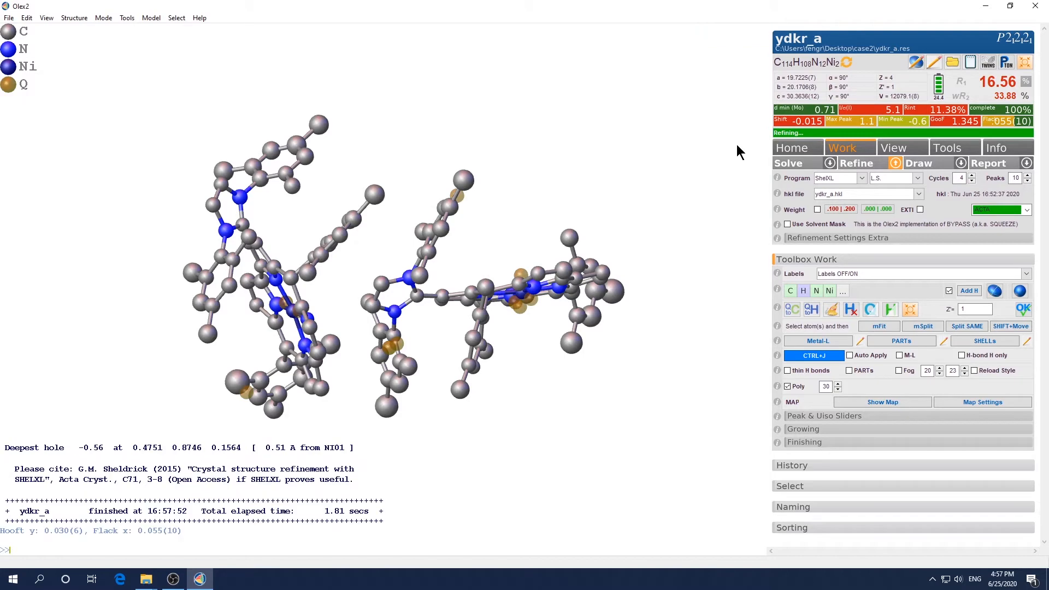
Check the Fobs vs Fcalc plot of the newly solved and inverted model and close it
drag(686, 295, 647, 278)
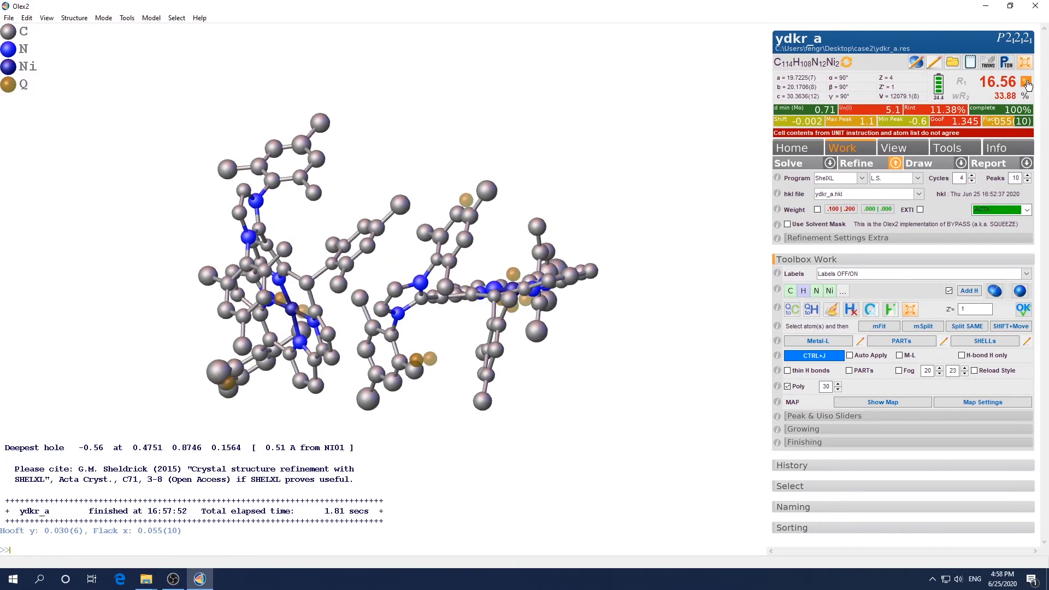
click(1024, 80)
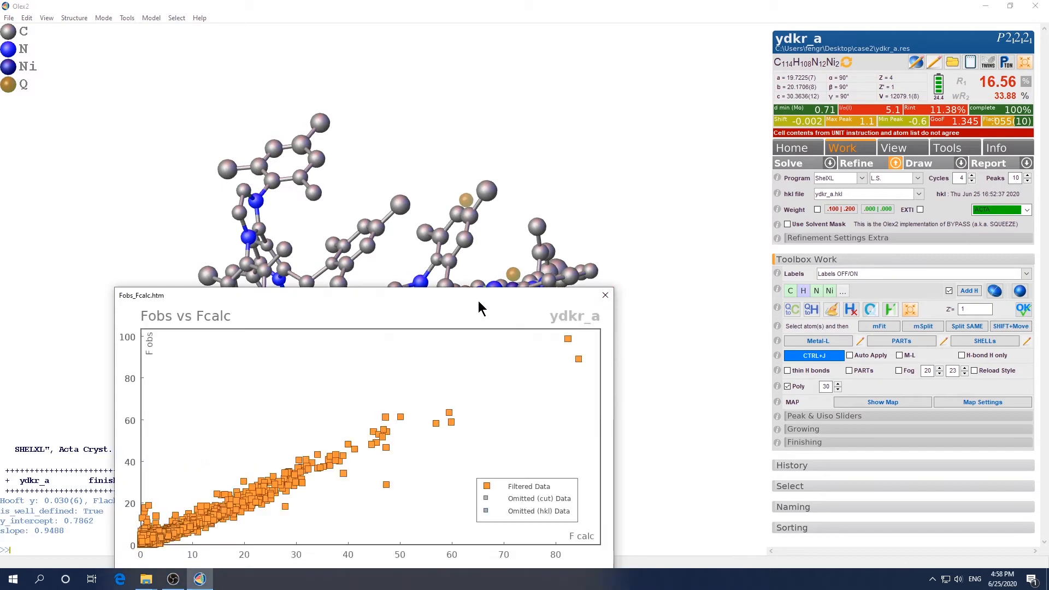
drag(478, 301, 527, 184)
click(654, 178)
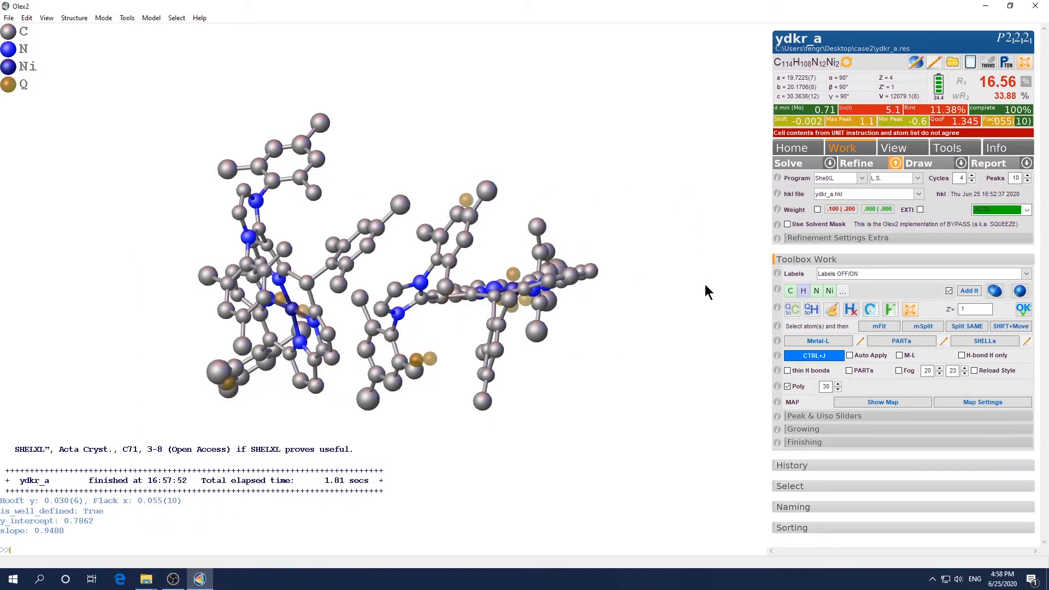
Plot I/sigma vs resolution again from the reflection statistics of the new solution
click(1013, 147)
click(827, 254)
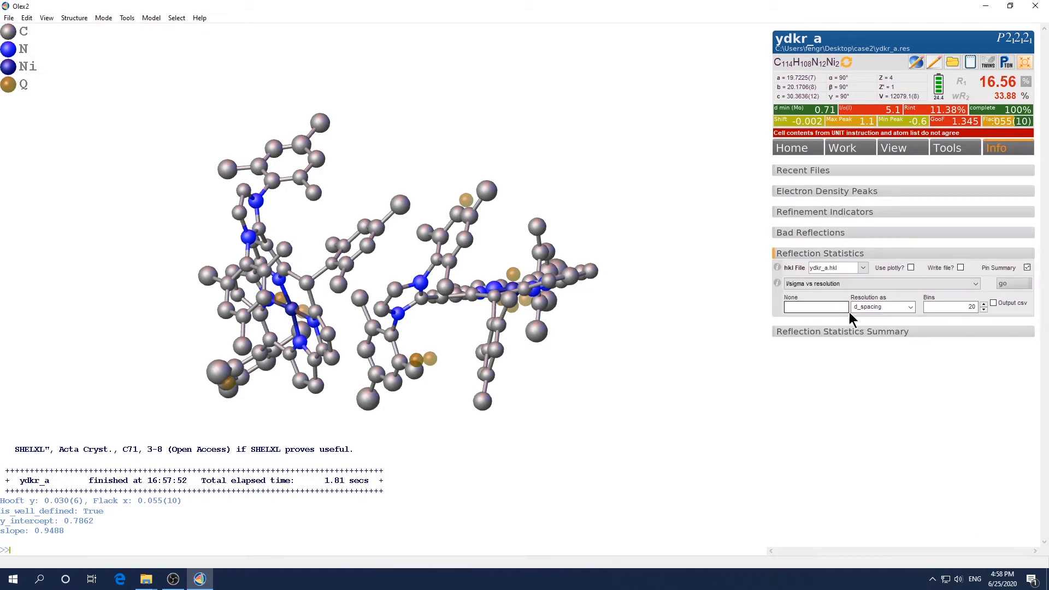
click(1009, 284)
drag(802, 288, 547, 183)
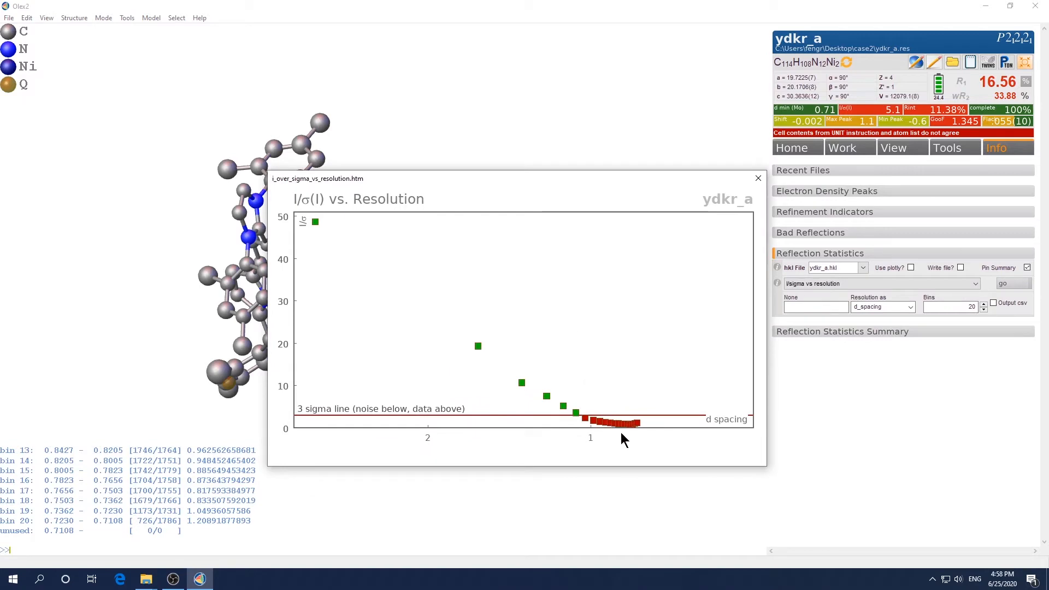
Limit the data resolution by adding SHEL 999 0.83 below the UNIT line of the instruction file, and refine the model
mouse_move(609, 427)
click(757, 178)
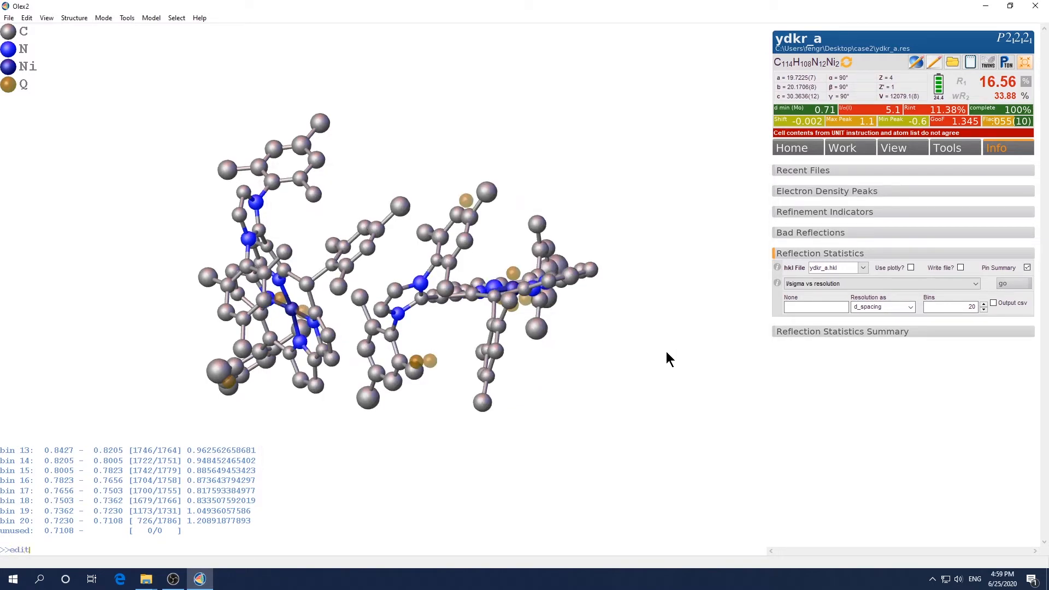
key(Return)
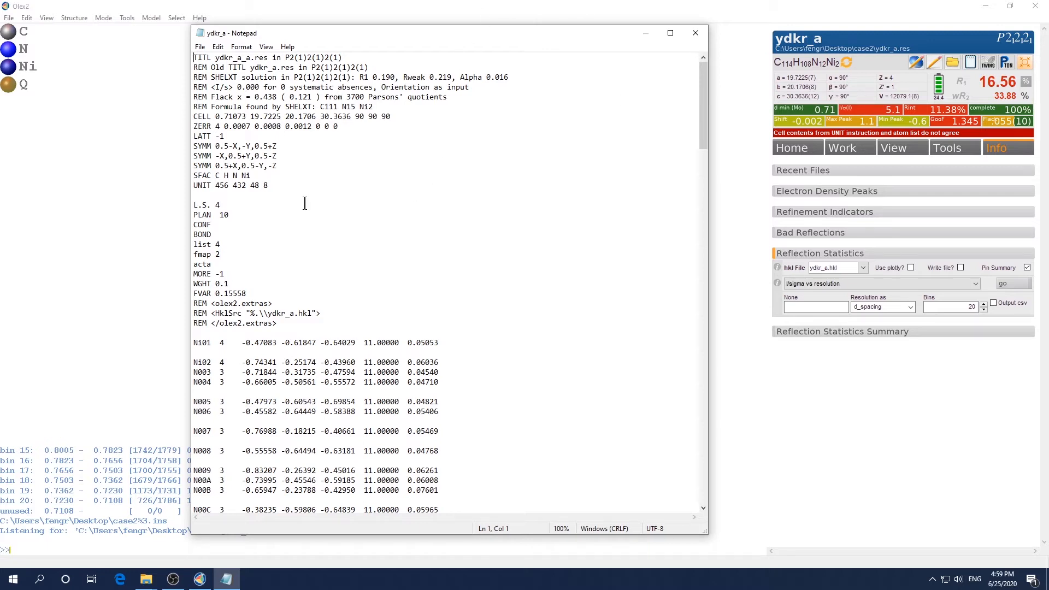
click(196, 196)
key(Return)
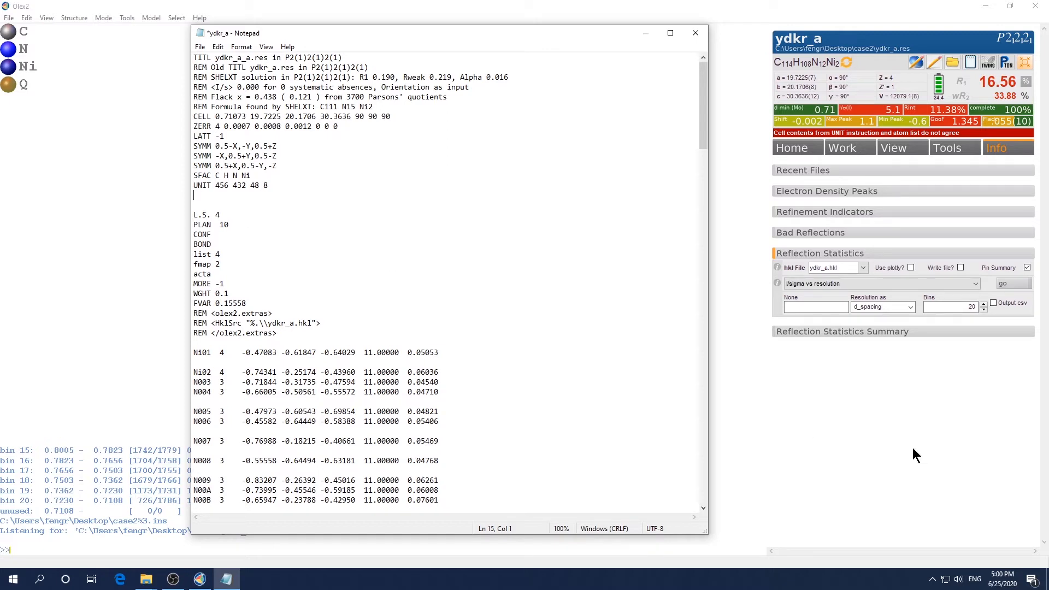
text(SHEL 999 0.83)
key(ctrl+s)
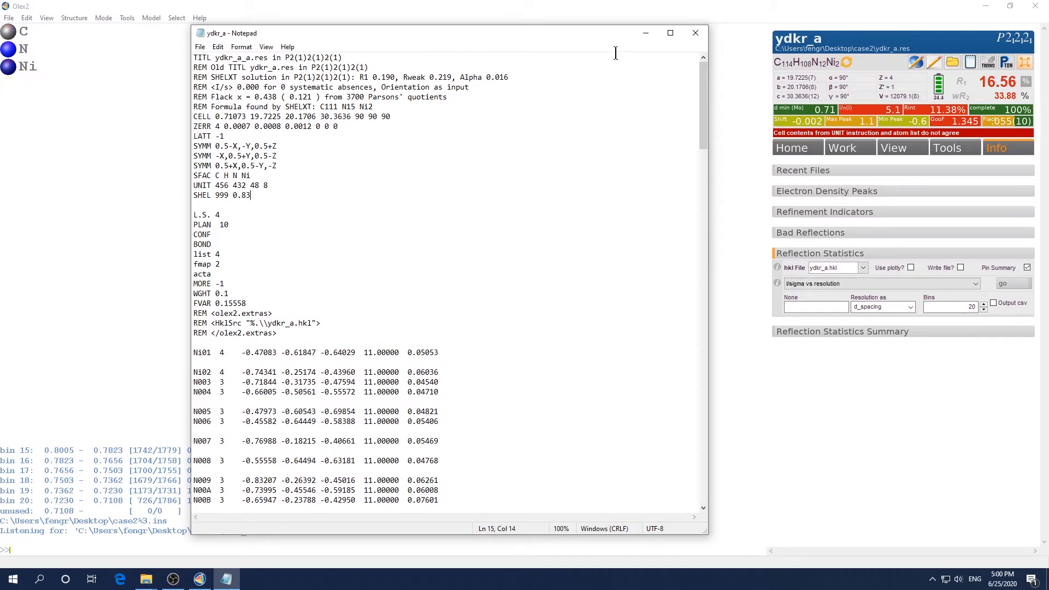
click(695, 33)
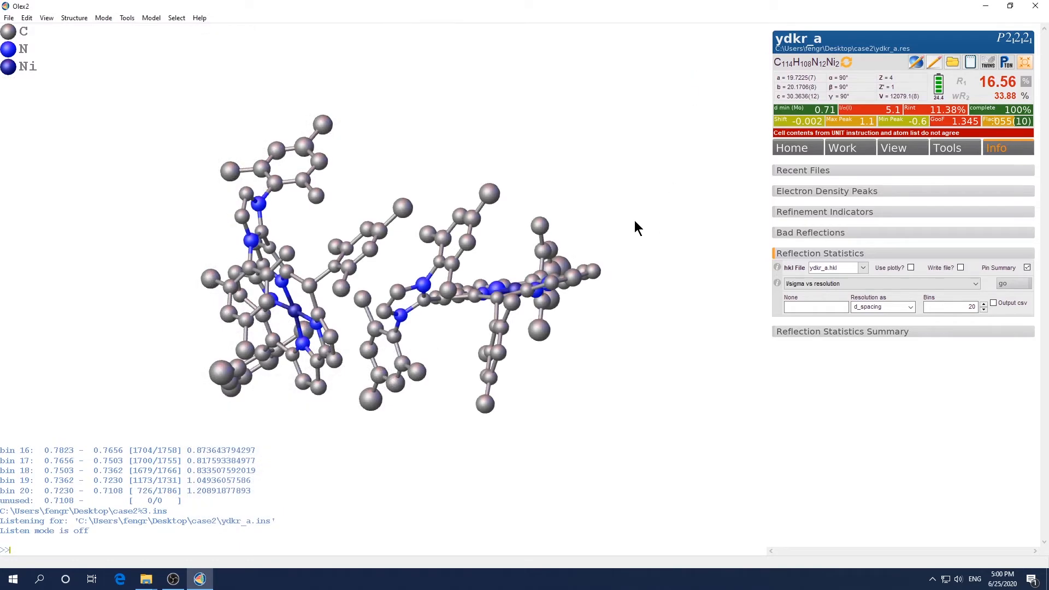
key(ctrl+r)
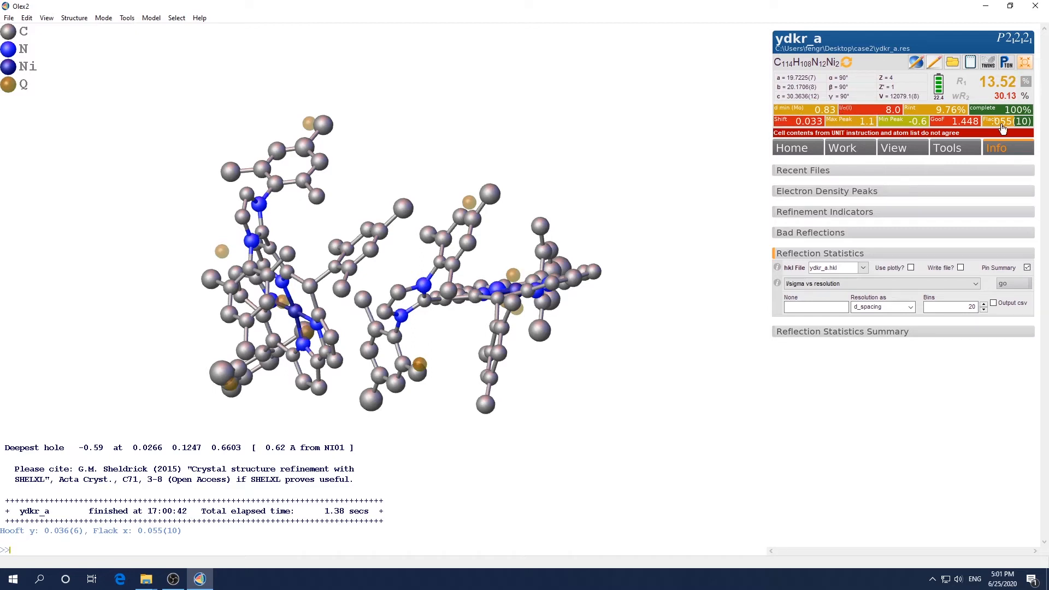
Plot I/sigma vs resolution again after the resolution cut-off, check the bins around the 3 sigma line and close the plot
click(1012, 288)
drag(726, 278, 571, 167)
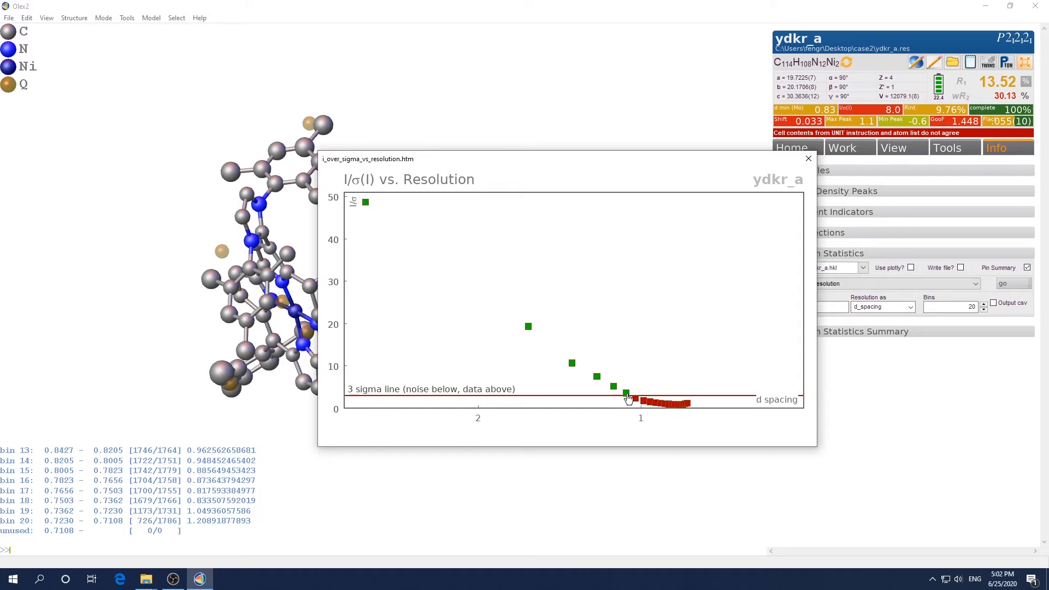
mouse_move(643, 401)
mouse_move(688, 405)
click(808, 159)
mouse_move(700, 277)
mouse_down()
mouse_move(698, 291)
mouse_move(704, 238)
mouse_move(697, 269)
mouse_up()
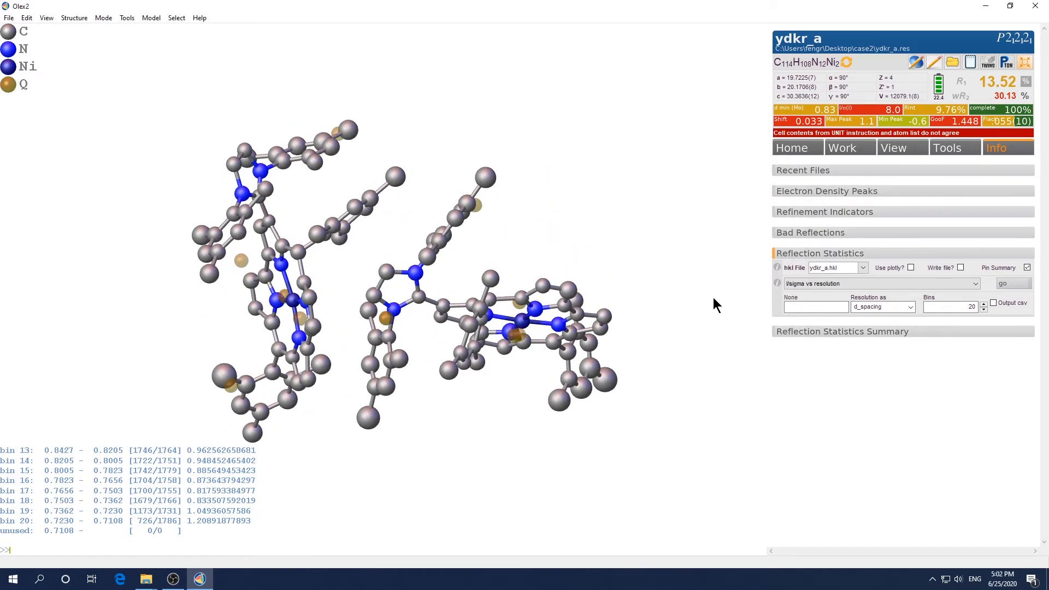
Refine the isotropic model, make its atoms anisotropic with the command anis and refine until the shifts settle
key(ctrl+r)
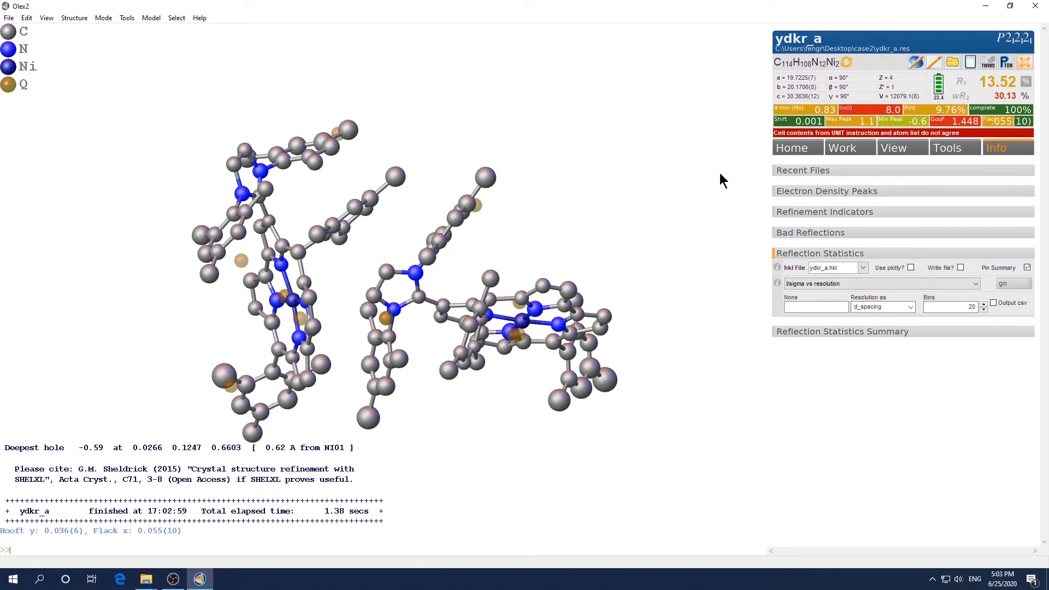
drag(644, 281, 653, 221)
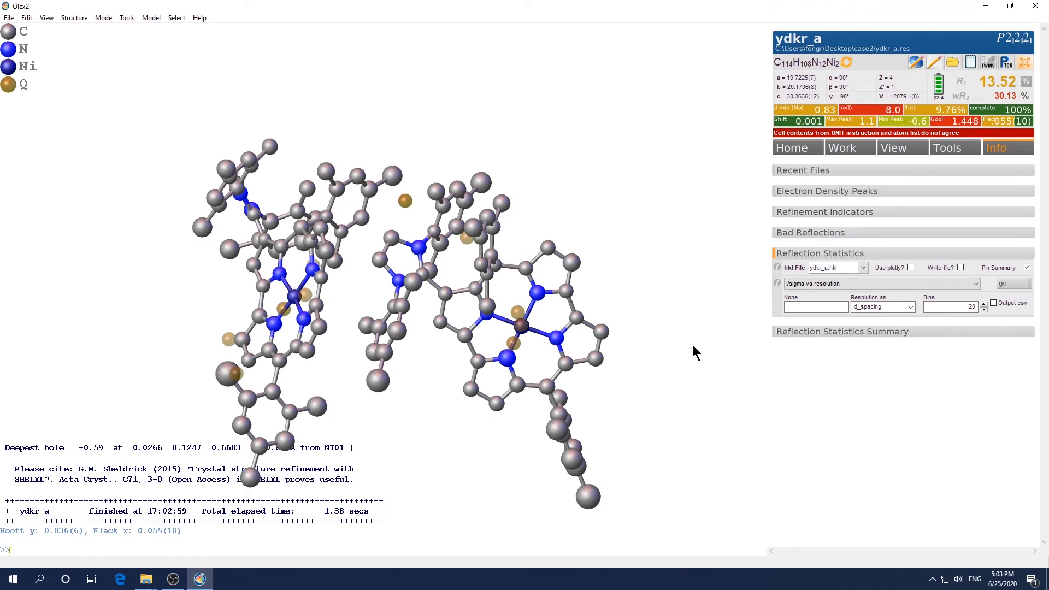
text(anis)
key(Return)
key(ctrl+r)
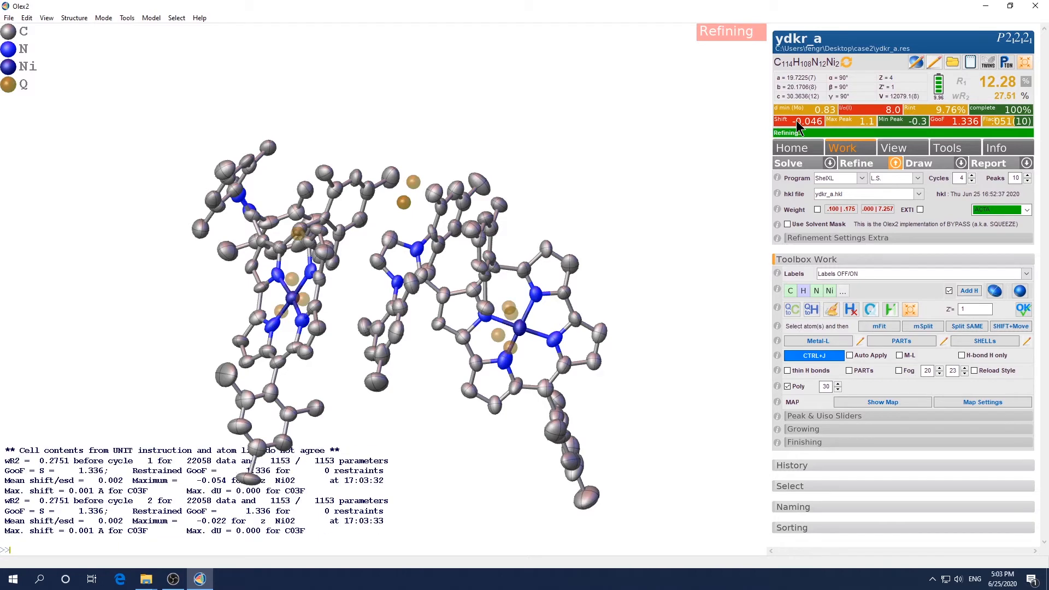
click(859, 165)
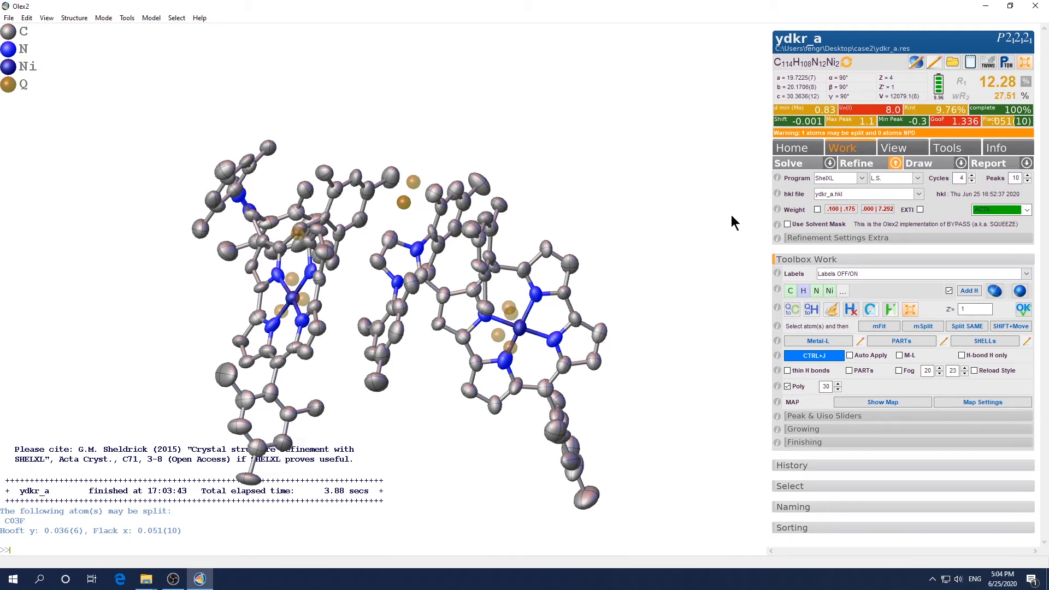
Add hydrogen atoms to the whole model and refine it again
drag(637, 273, 617, 375)
drag(630, 332, 667, 352)
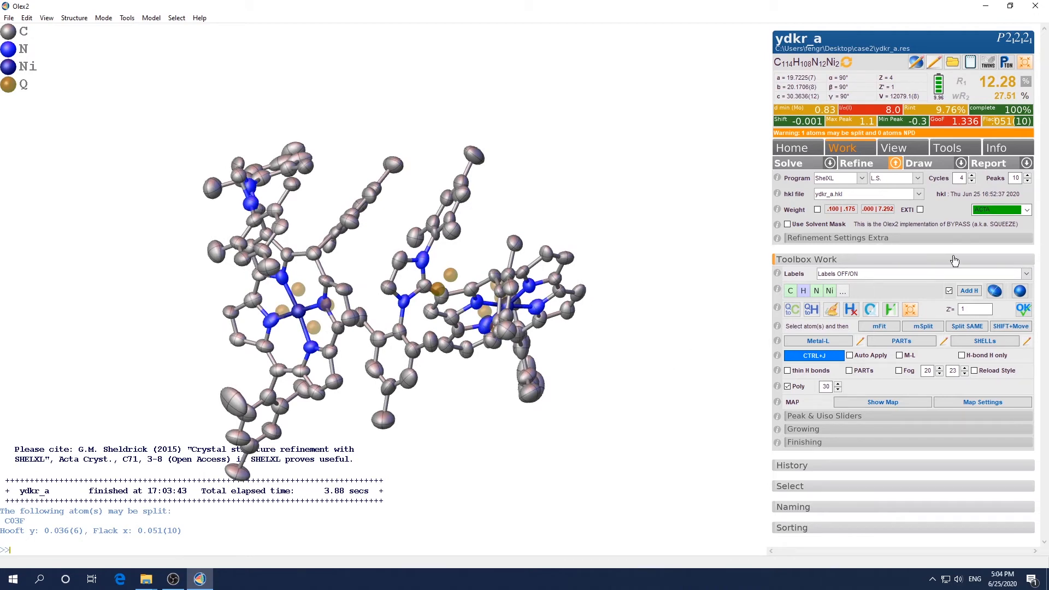
click(969, 292)
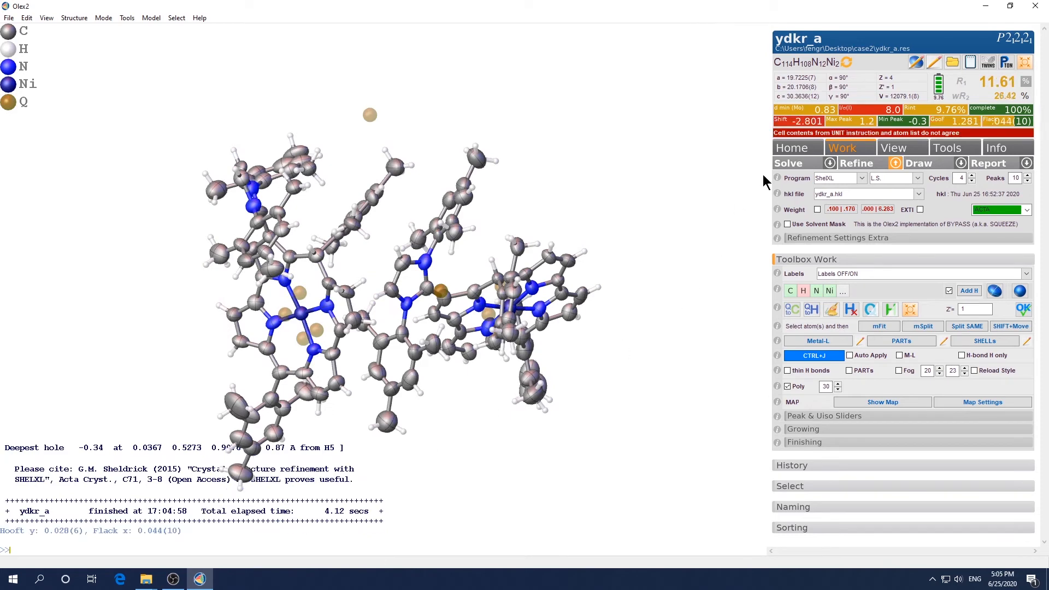
drag(693, 205, 664, 344)
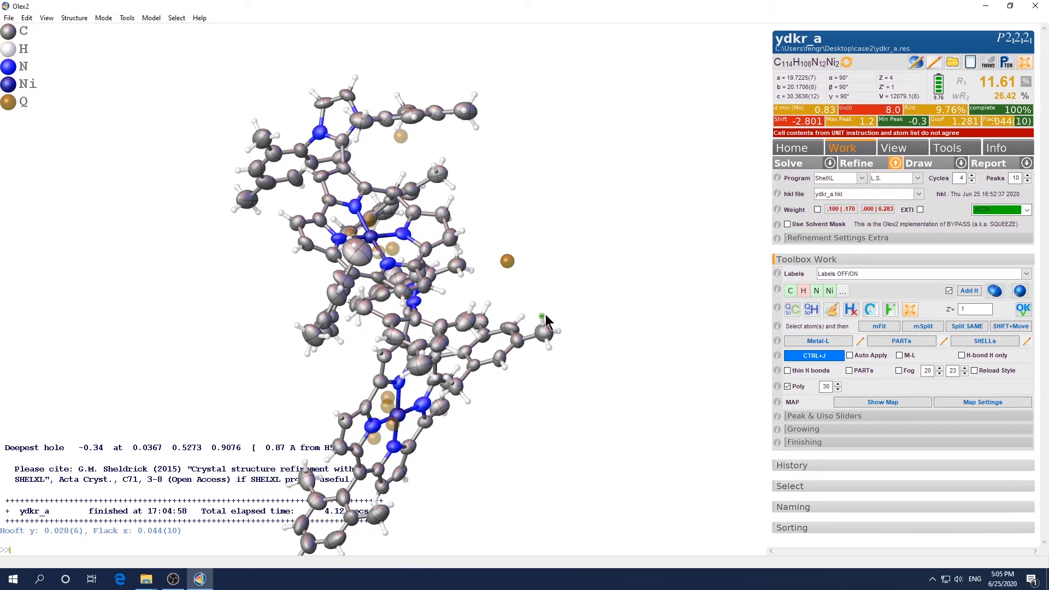
click(863, 166)
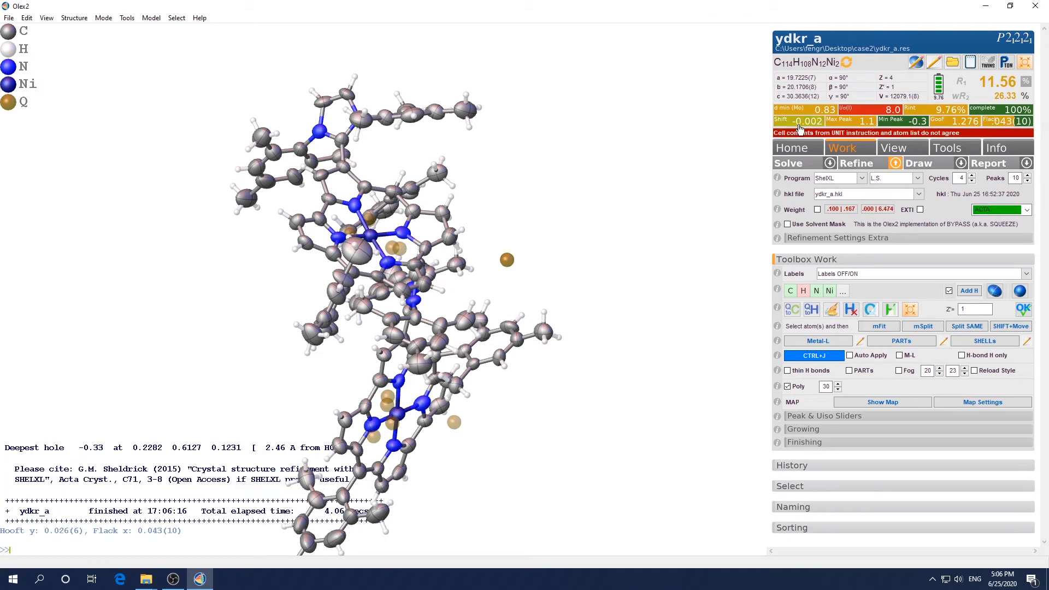
Enable updating of the weighting scheme and refine the model with it
drag(651, 388, 476, 315)
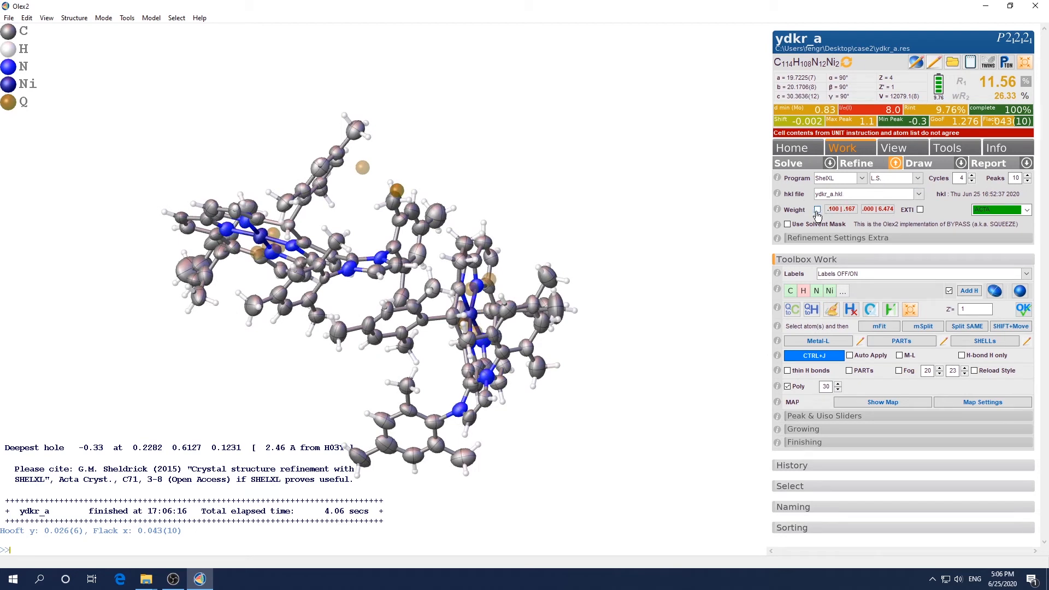
click(860, 164)
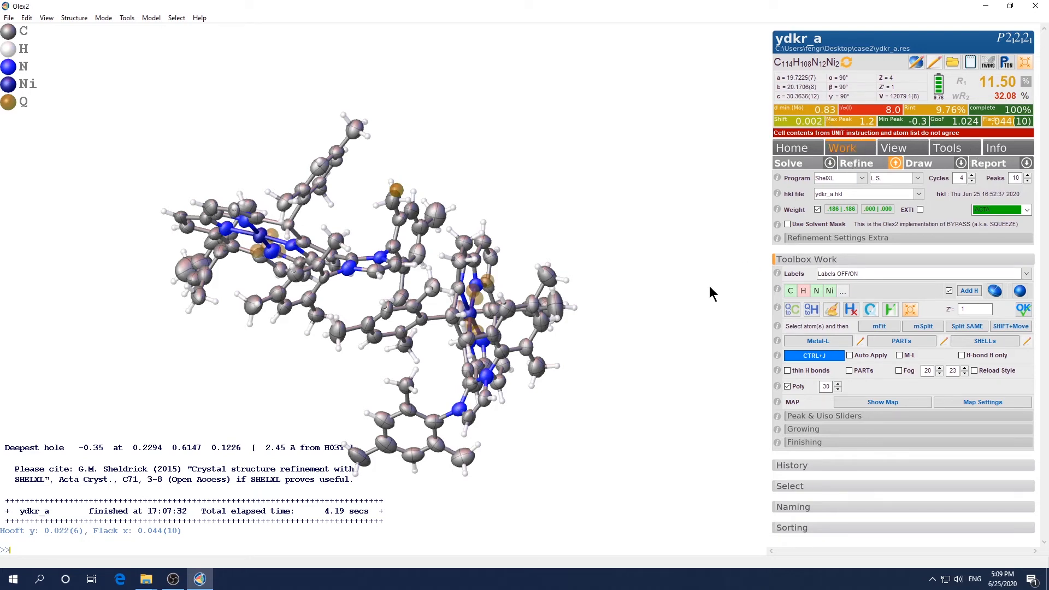
drag(653, 309, 554, 332)
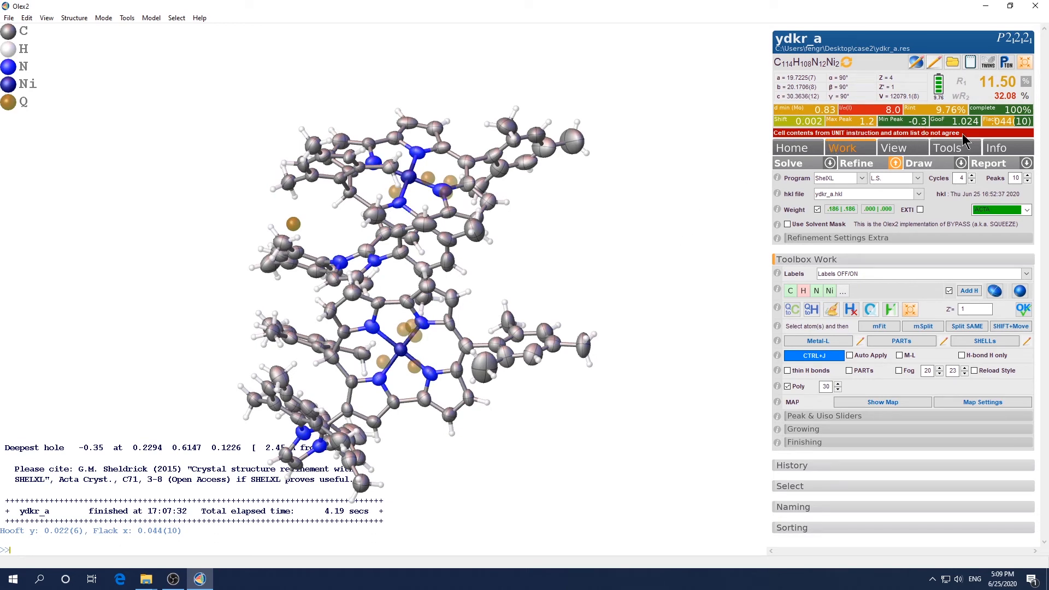
Update the formula to match the current atom list and set Z' to 2
click(847, 64)
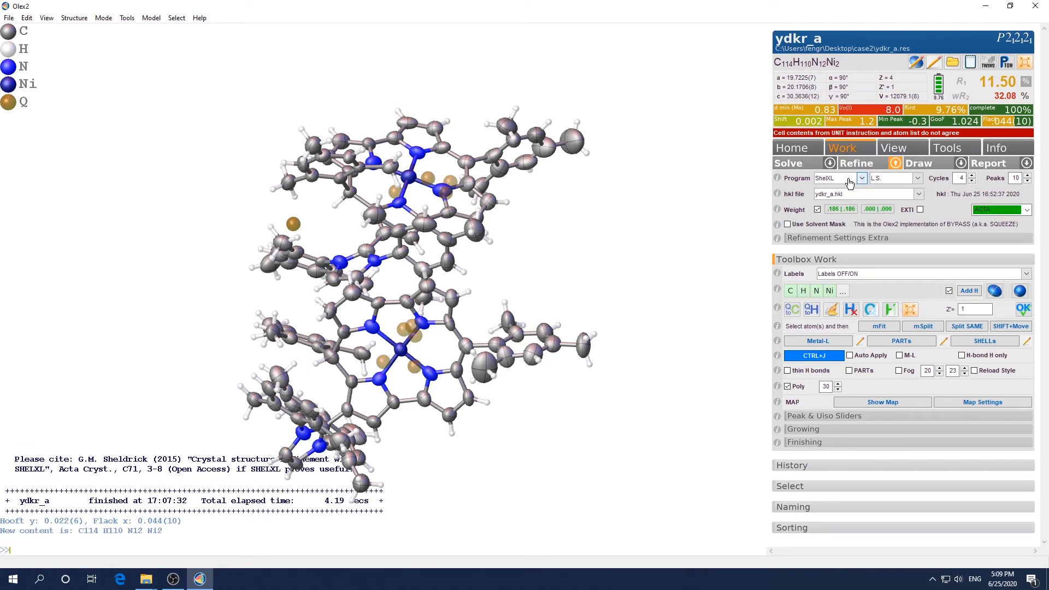
double_click(973, 309)
drag(487, 216, 618, 266)
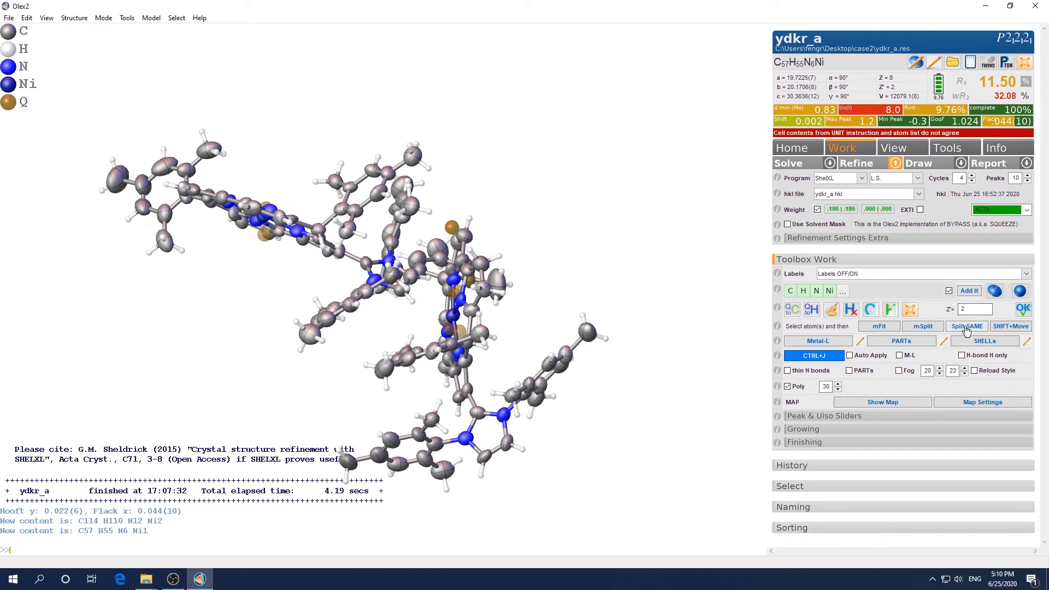
drag(566, 376, 613, 251)
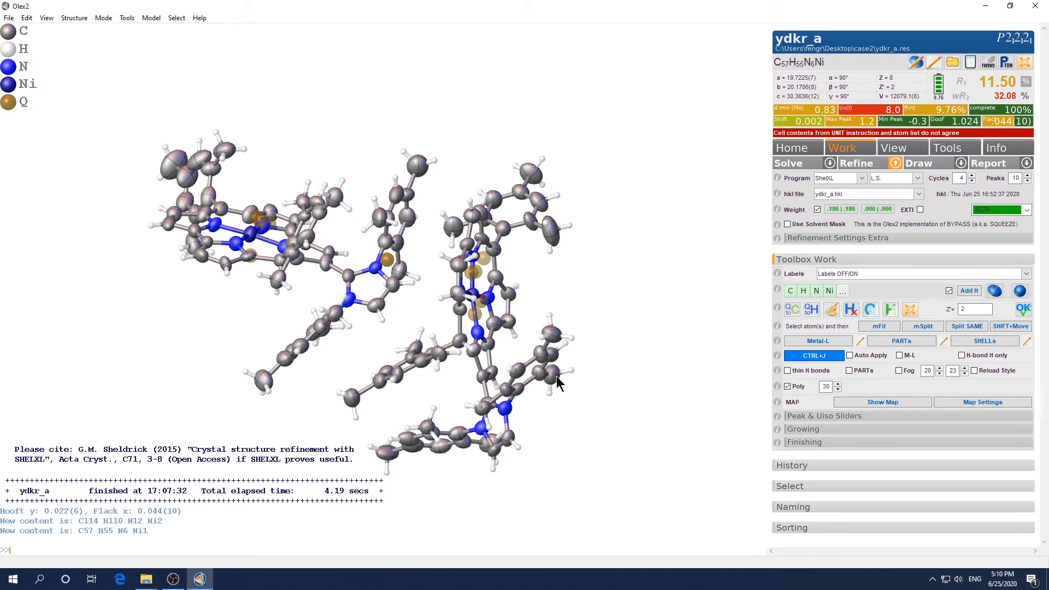
click(1023, 309)
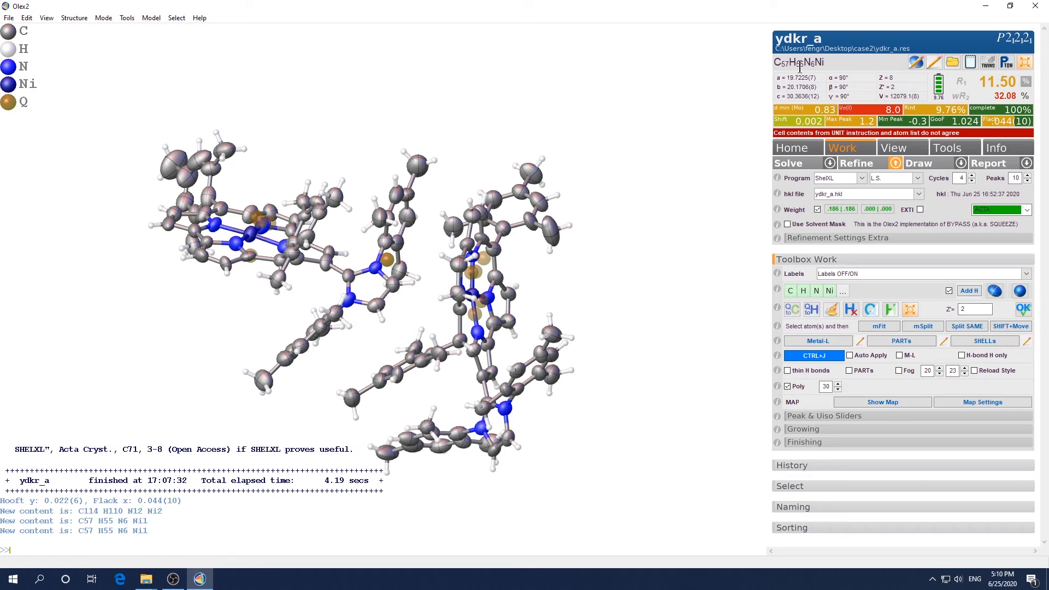
Show only one of the two independent nickel complexes with the command uniq and inspect its geometry from several sides
mouse_move(607, 324)
mouse_down()
mouse_move(627, 323)
mouse_move(604, 329)
mouse_up()
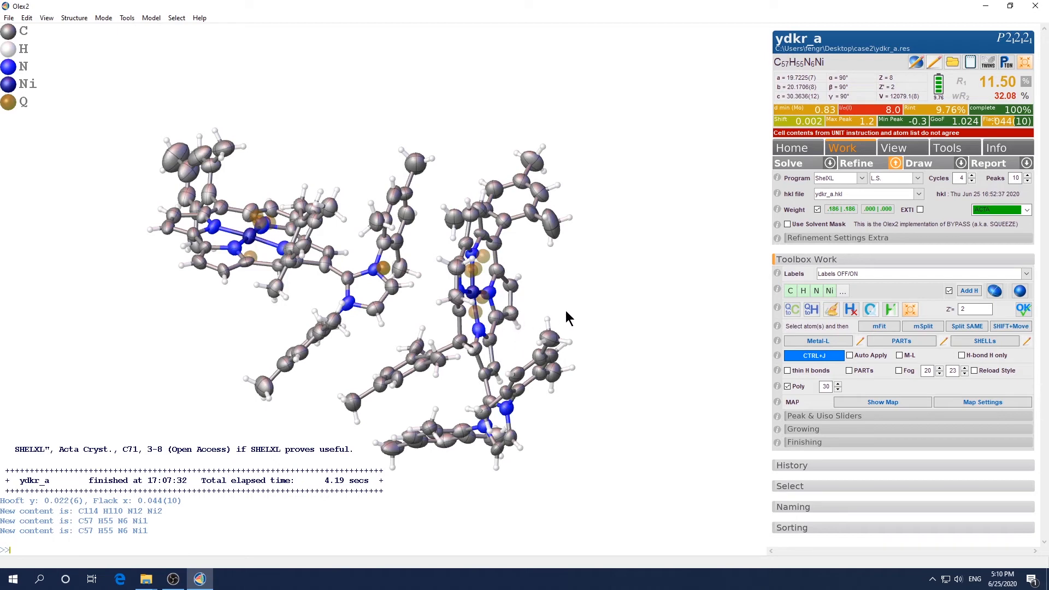
double_click(513, 314)
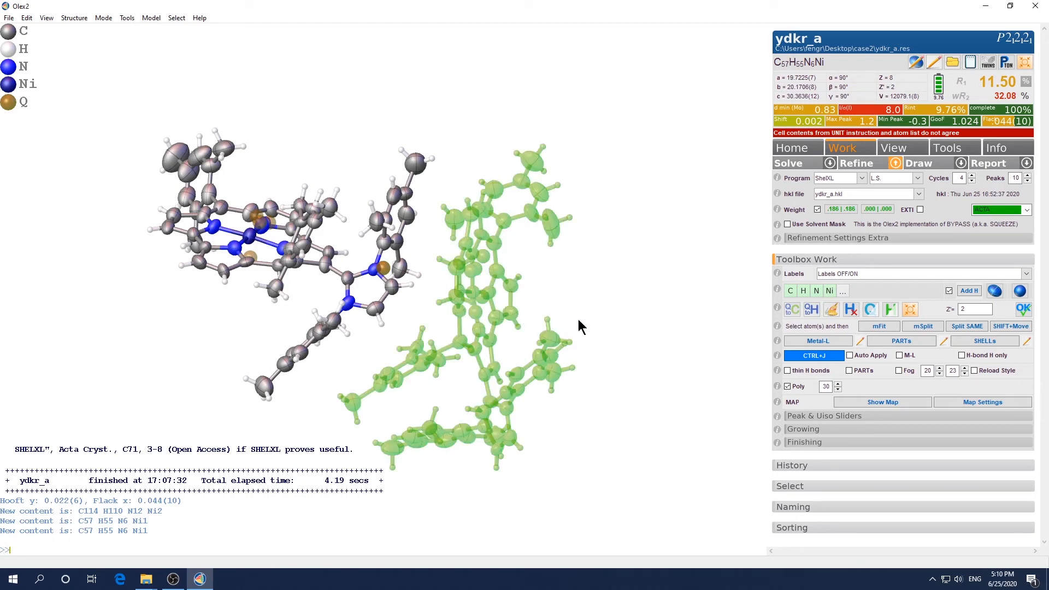
text(uniq)
key(Return)
drag(654, 294, 672, 276)
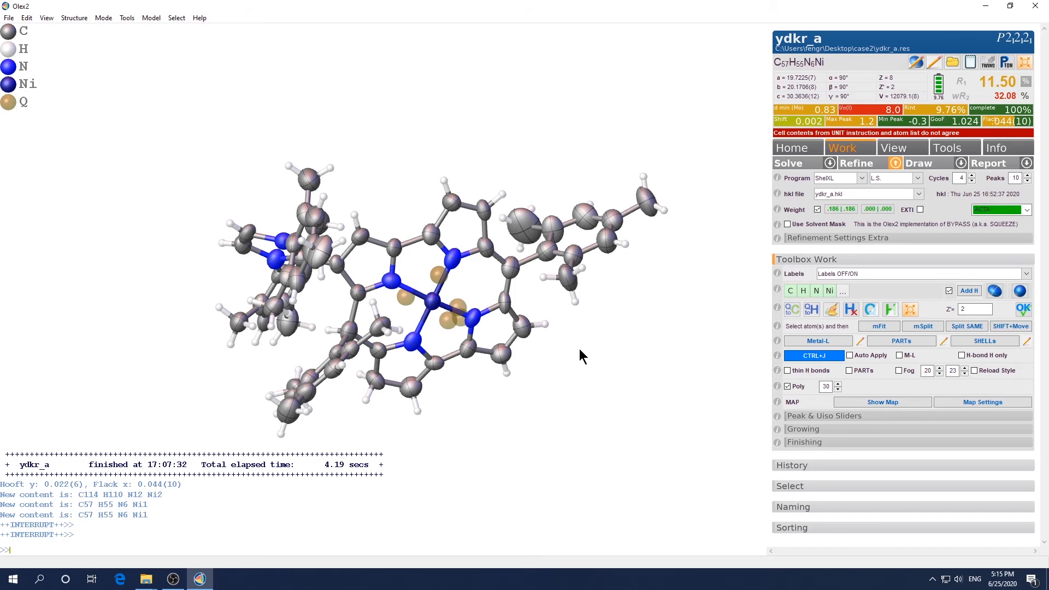
drag(579, 349, 719, 211)
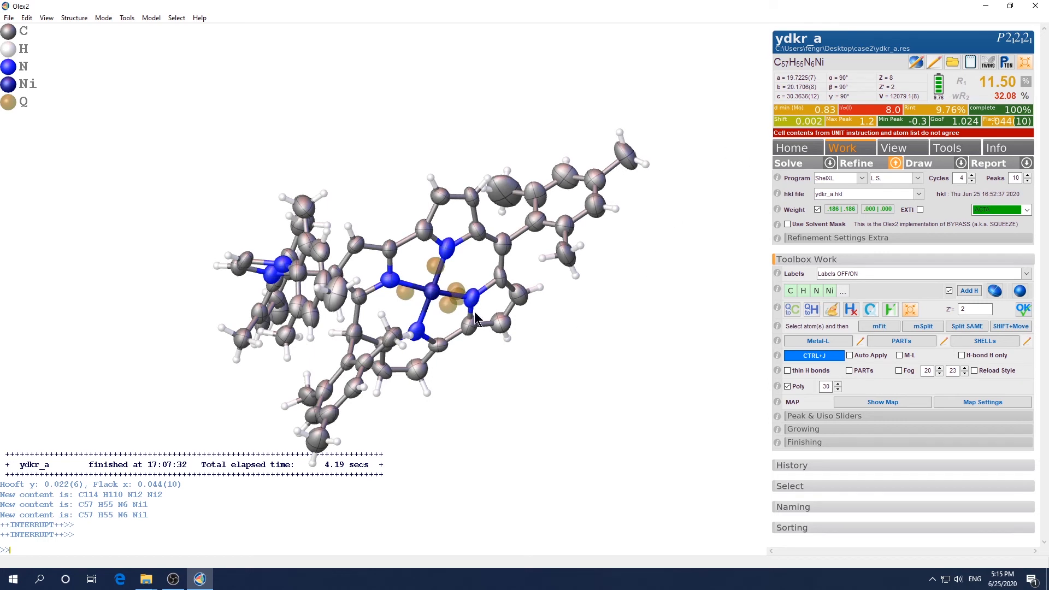
drag(566, 401, 561, 384)
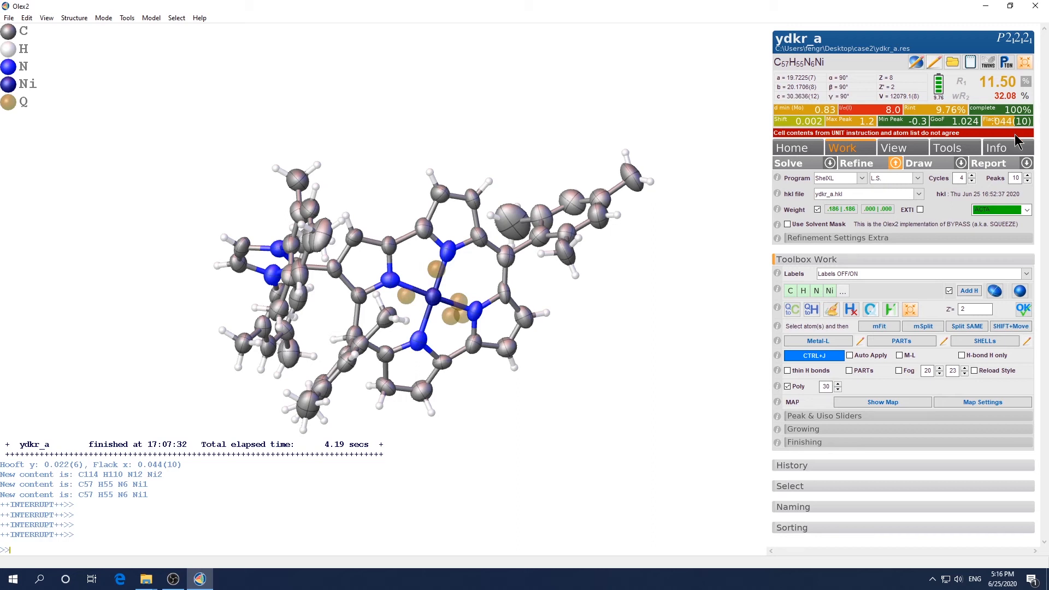
drag(588, 233, 520, 312)
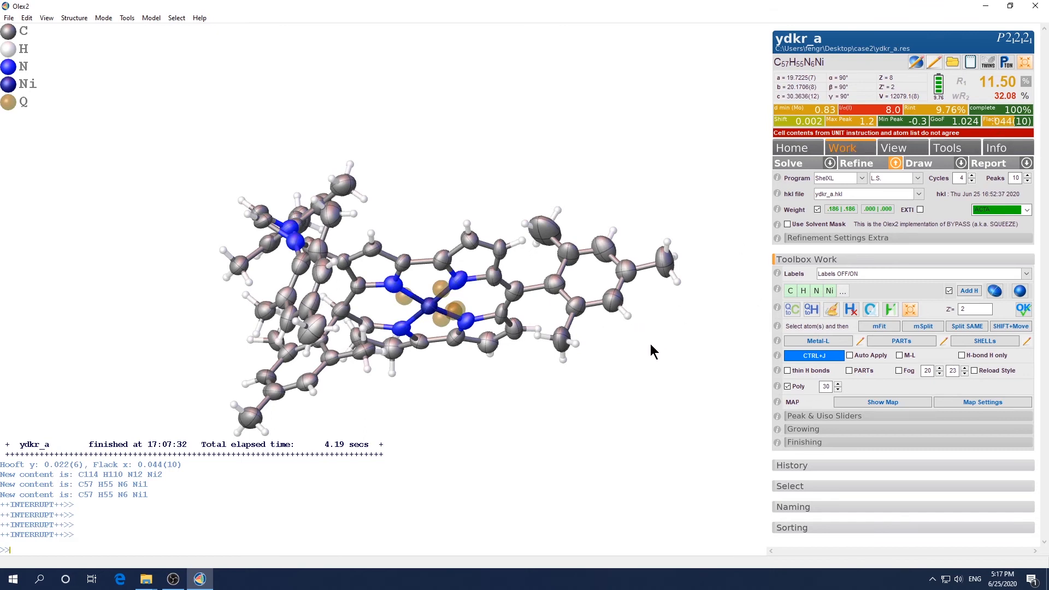
drag(650, 343, 641, 313)
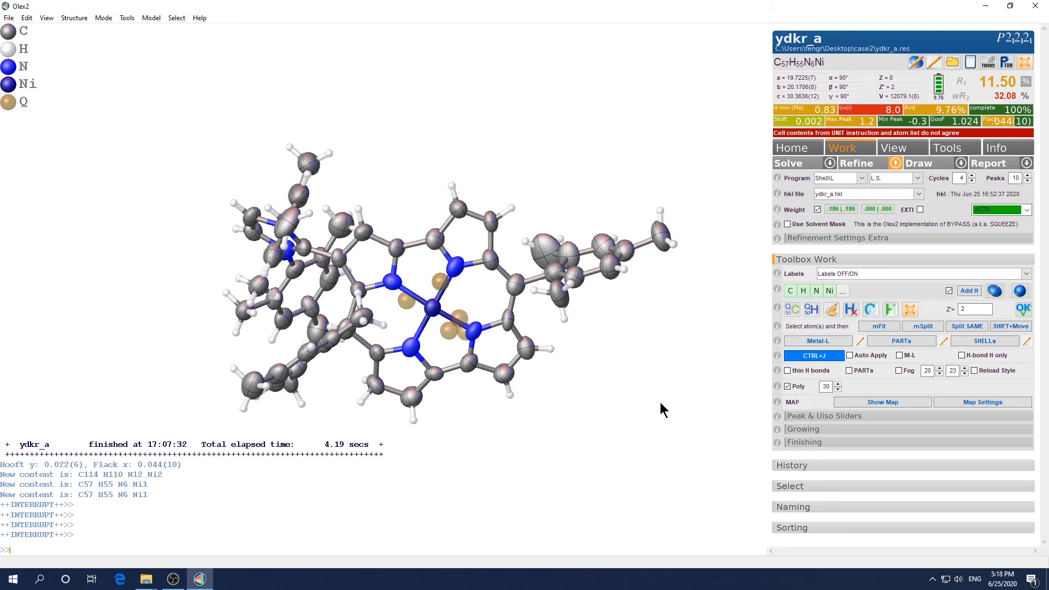
Open the instruction file with edit and insert the inversion twin law TWIN -1 0 0 0 -1 0 0 0 -1 below the UNIT line
text(edit)
key(Return)
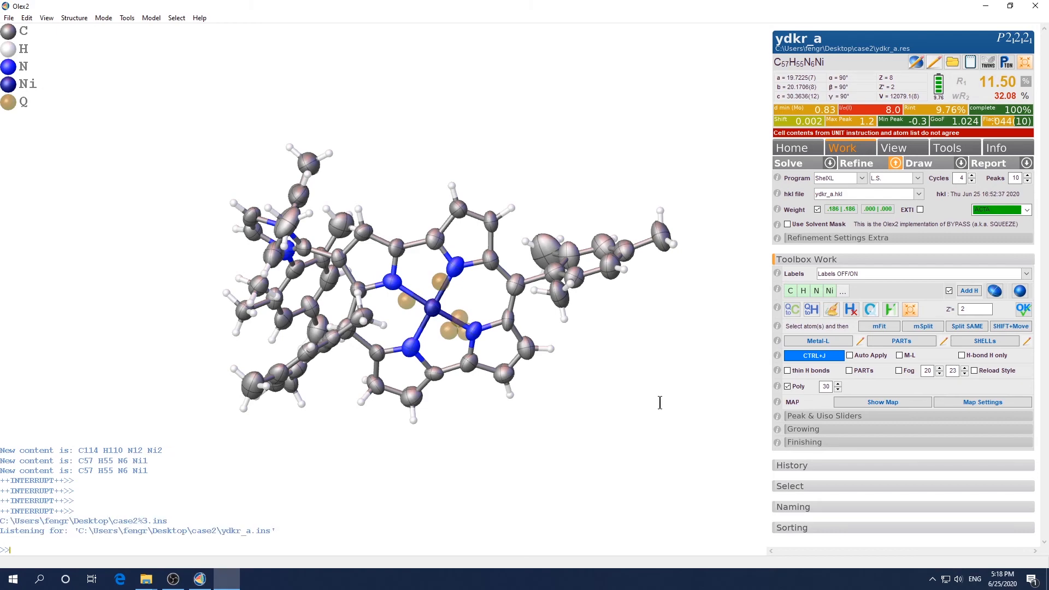
click(204, 195)
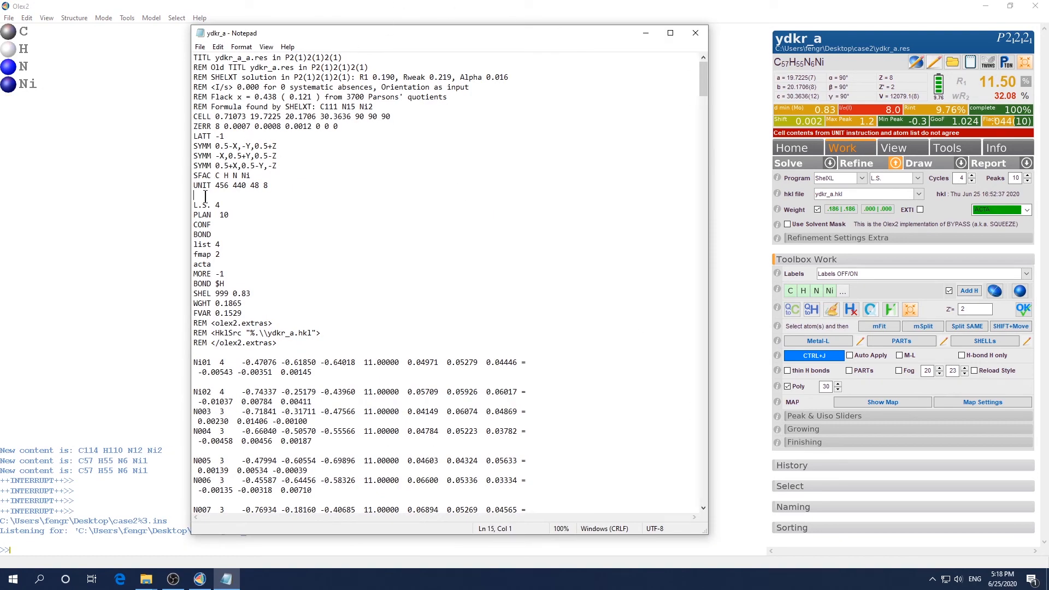
key(Return)
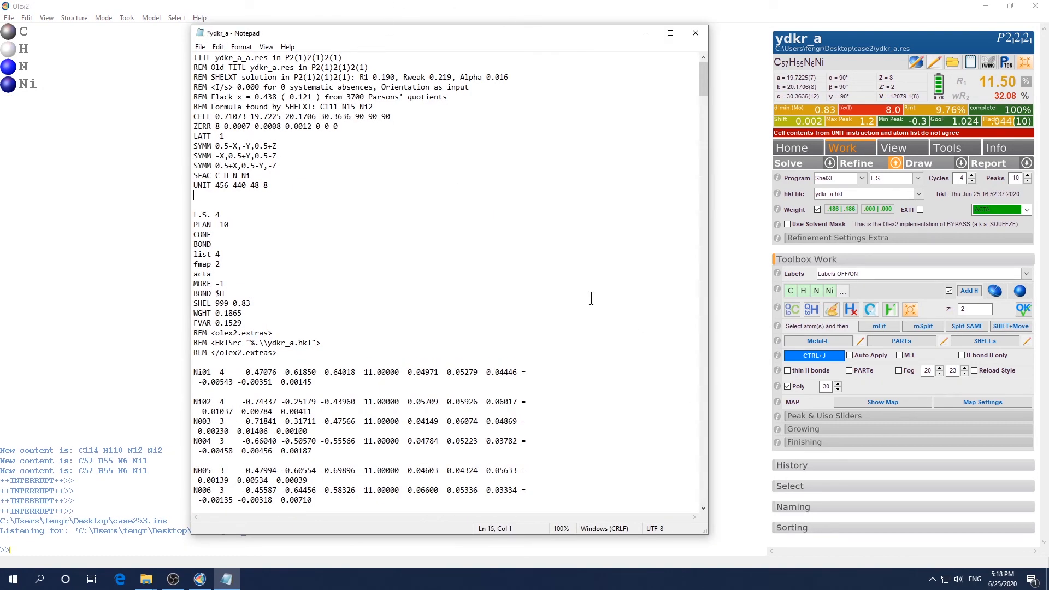
text(Twin -1 0 0 0 -1 0 0 -1)
key(Return)
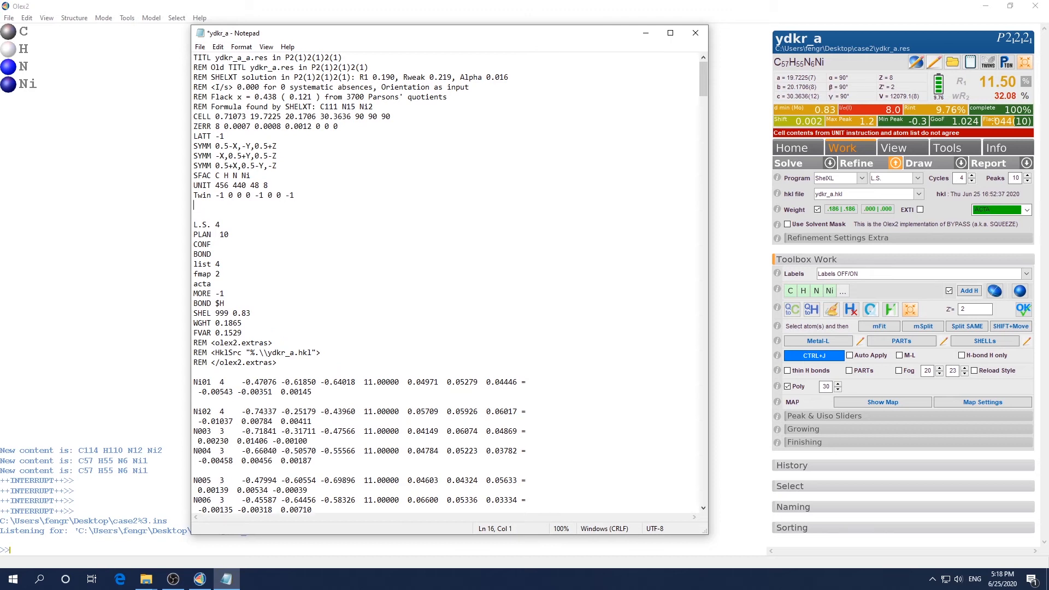
Add BASF 0.2 below the twin law, save and close the instruction file, and refine the model as an inversion twin
text(BASF)
text(0)
text(.1)
key(BackSpace)
text(2)
key(ctrl+s)
click(696, 33)
key(ctrl+r)
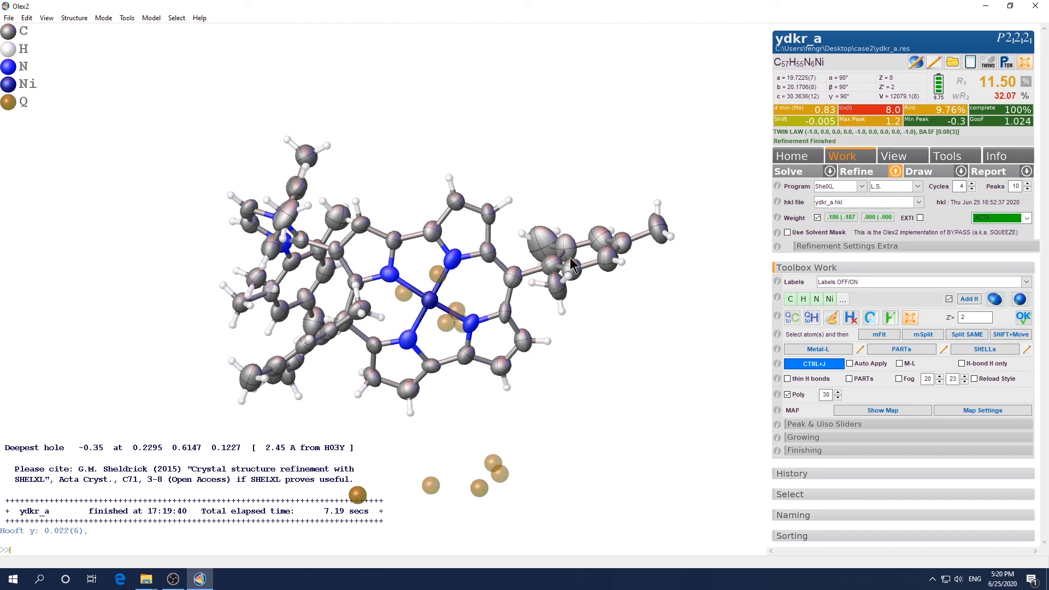
Refine the model again and omit the outlier reflection near Fcalc 48, well below the trend, in the Fobs vs Fcalc plot
drag(662, 385, 662, 388)
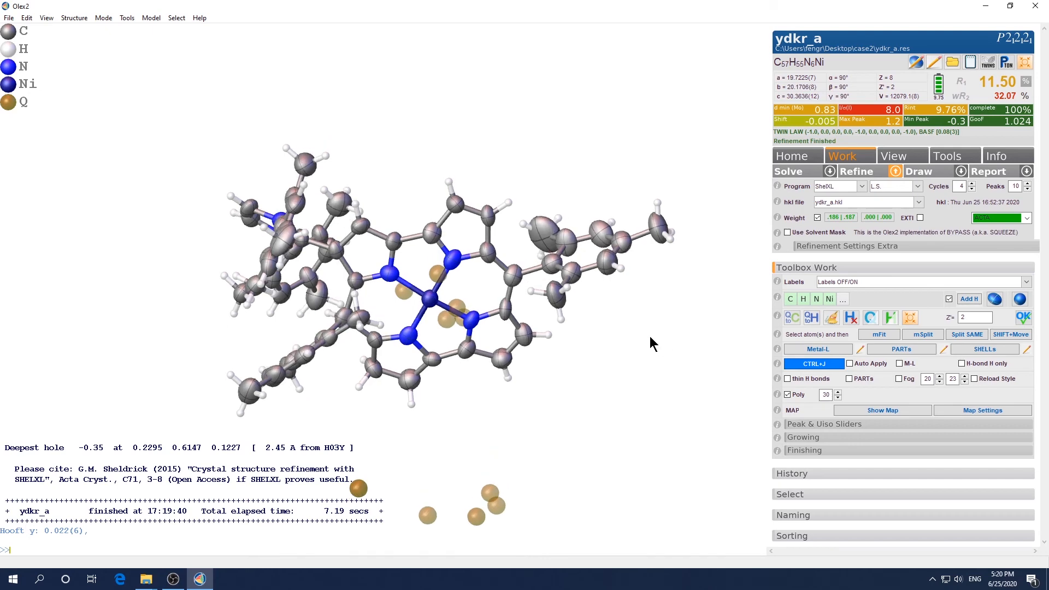
key(ctrl+r)
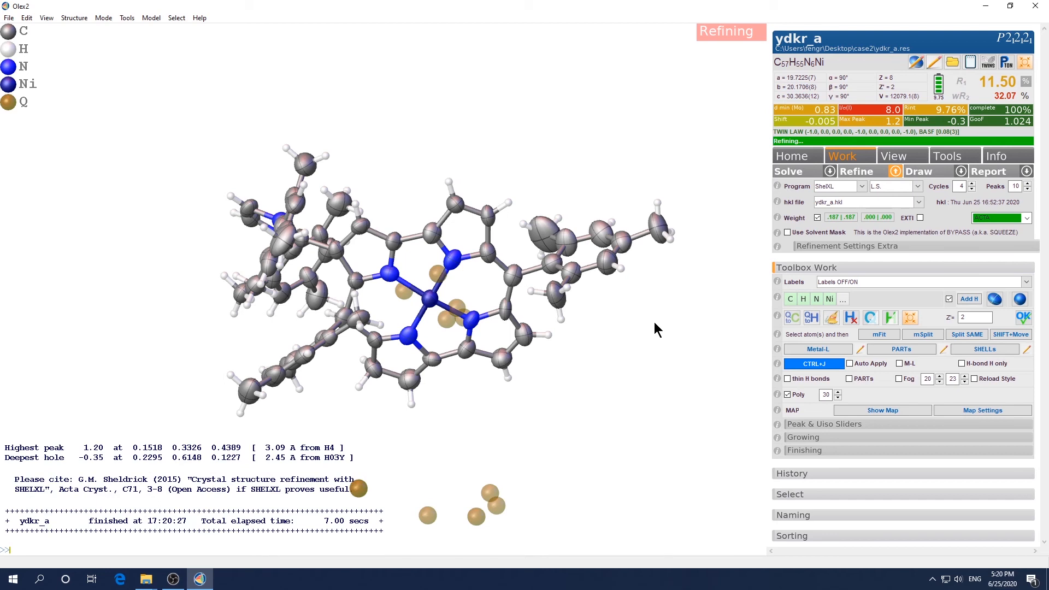
click(1027, 82)
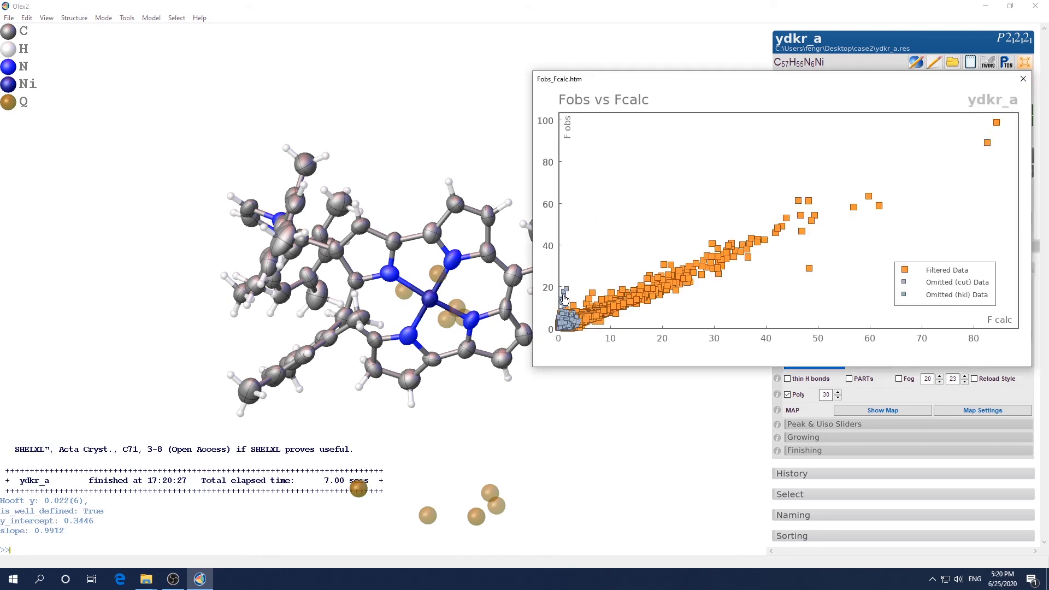
mouse_move(564, 294)
mouse_move(816, 274)
click(810, 272)
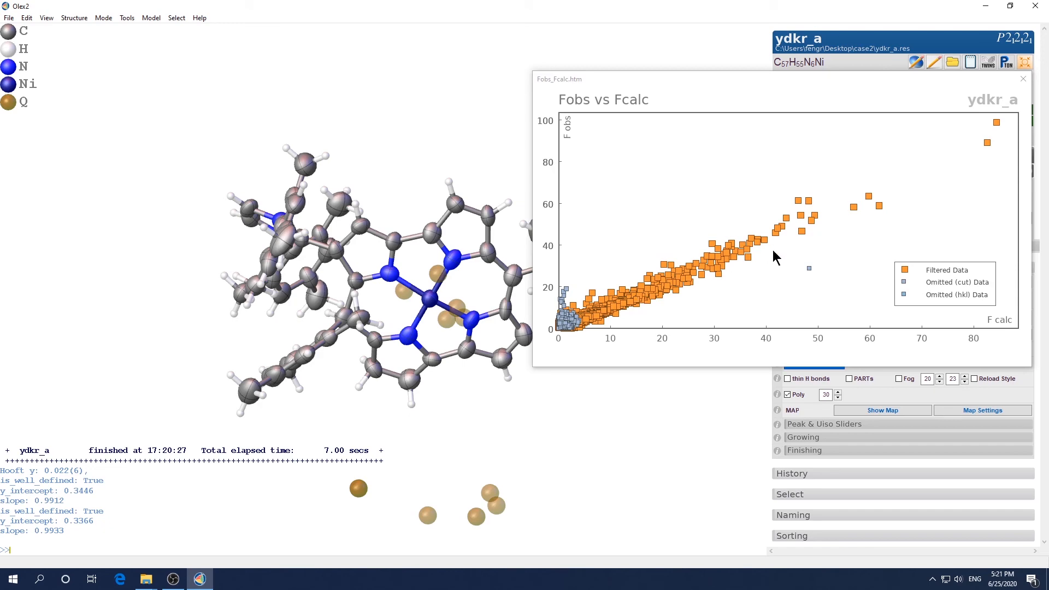
Close the Fobs vs Fcalc plot and run two more refinements with the outlier reflection omitted
click(1023, 79)
click(856, 171)
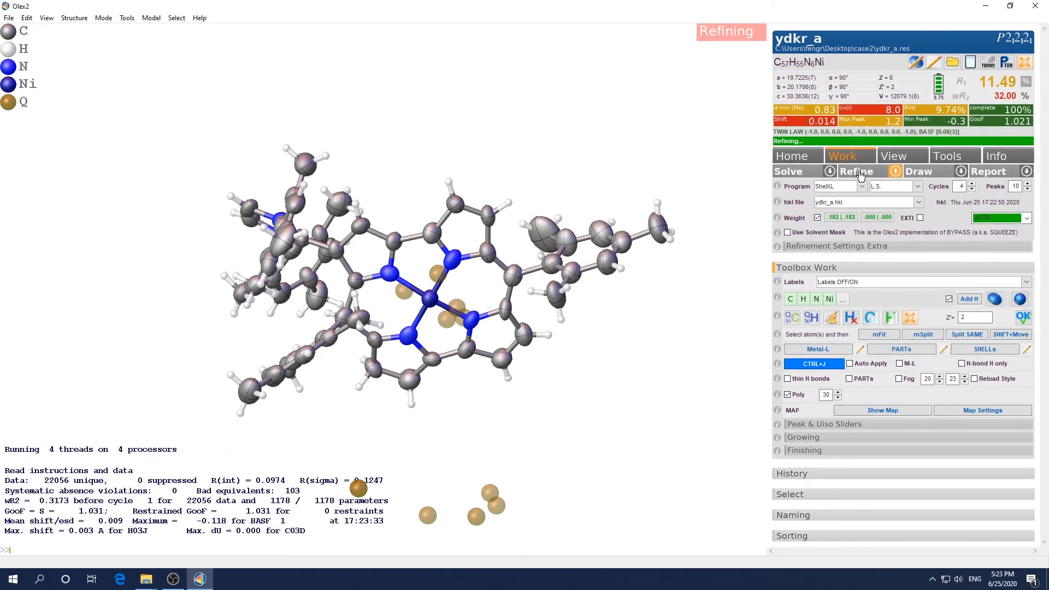
click(856, 171)
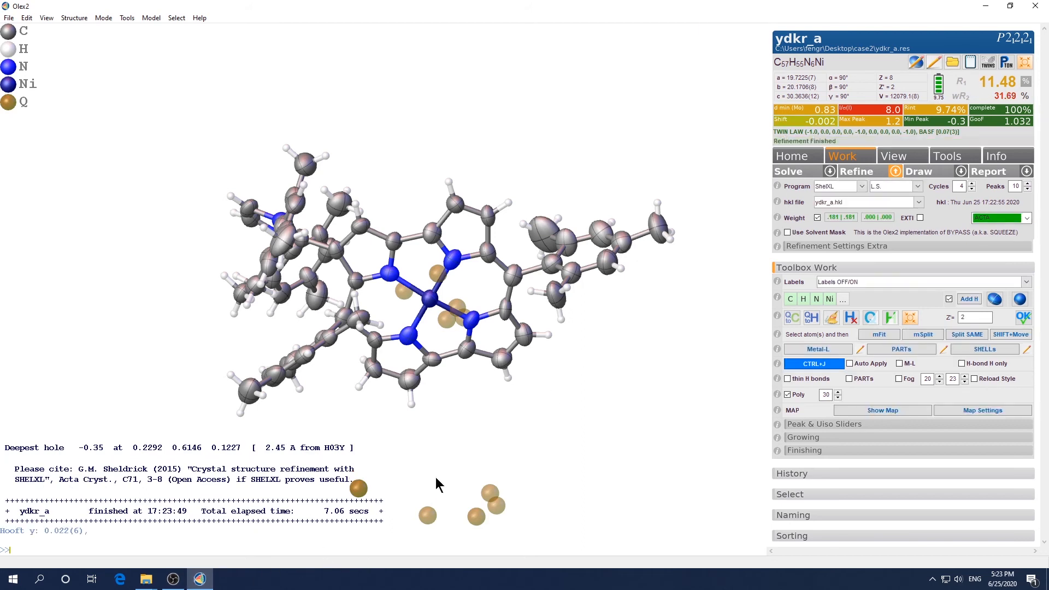
Open the original 1998462 CIF from the case2 folder in a second Olex2 window
mouse_move(148, 583)
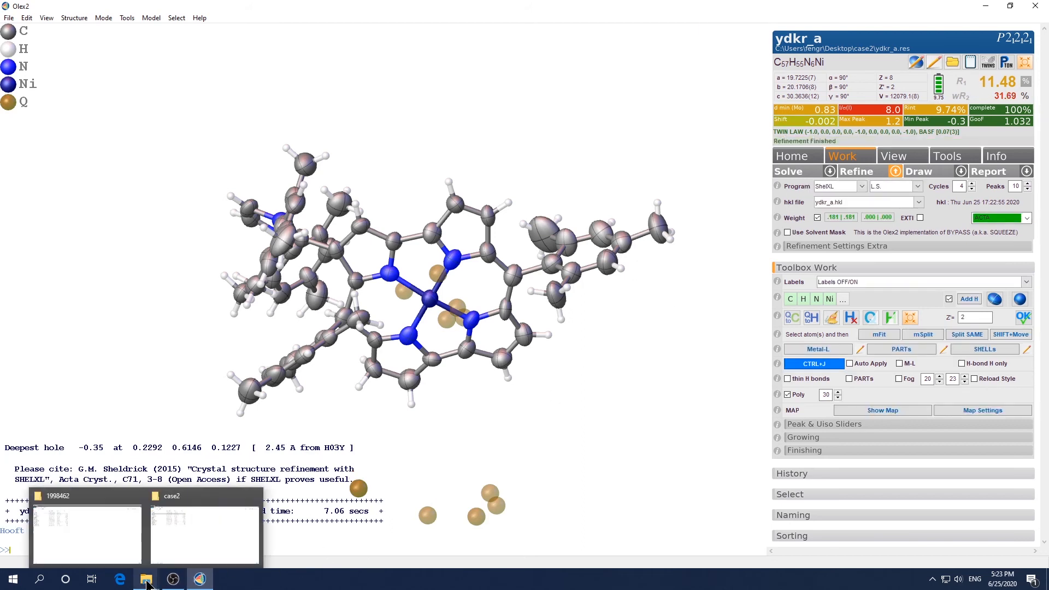
click(206, 534)
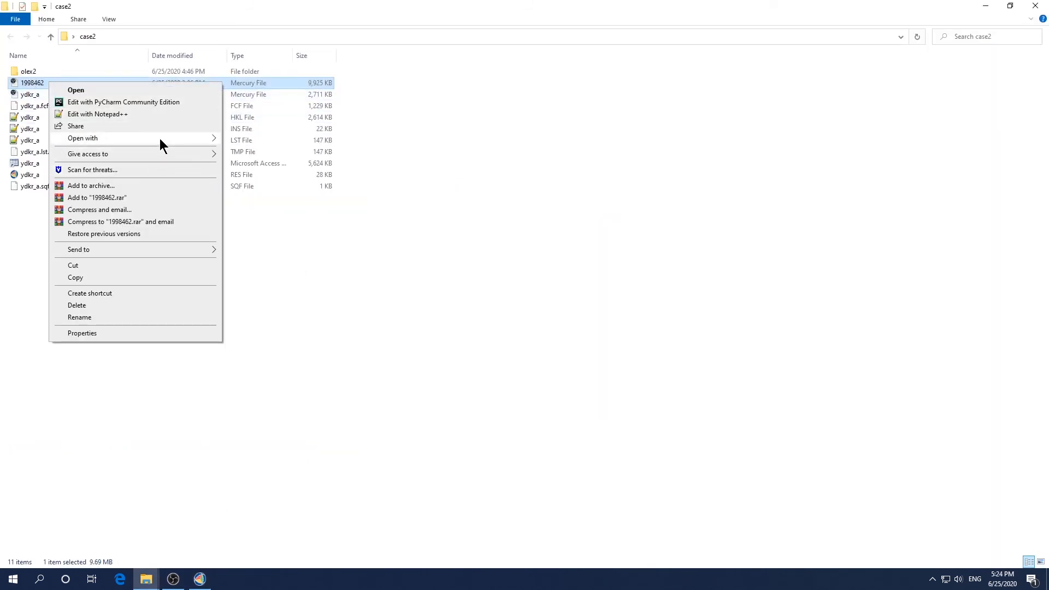
mouse_move(159, 139)
click(282, 161)
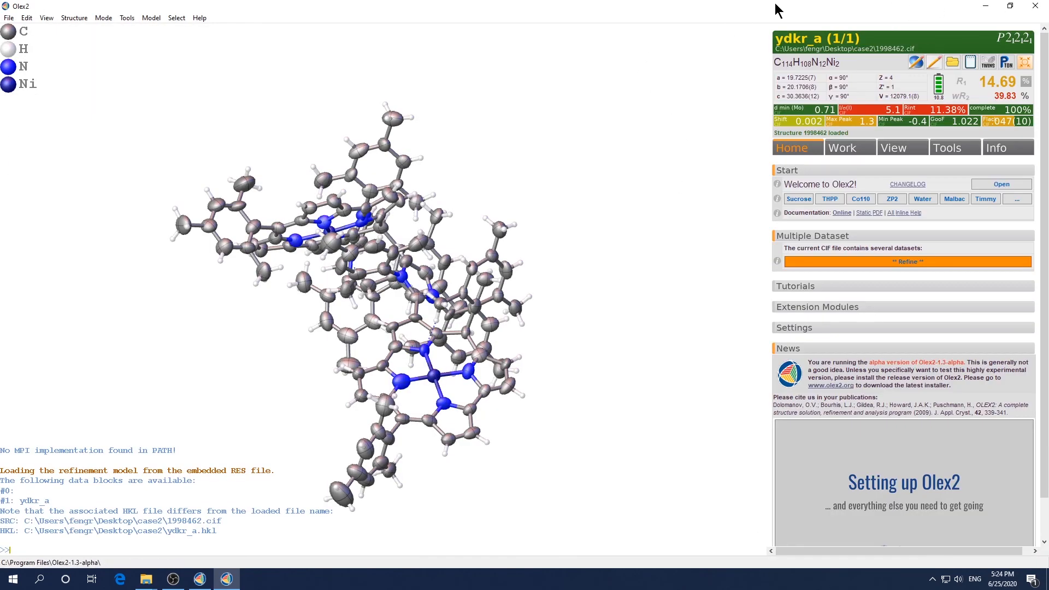
Resize and arrange the two Olex2 windows side by side, with the original 1998462 structure left of the re-refined ydkr_a model
drag(779, 8, 100, 12)
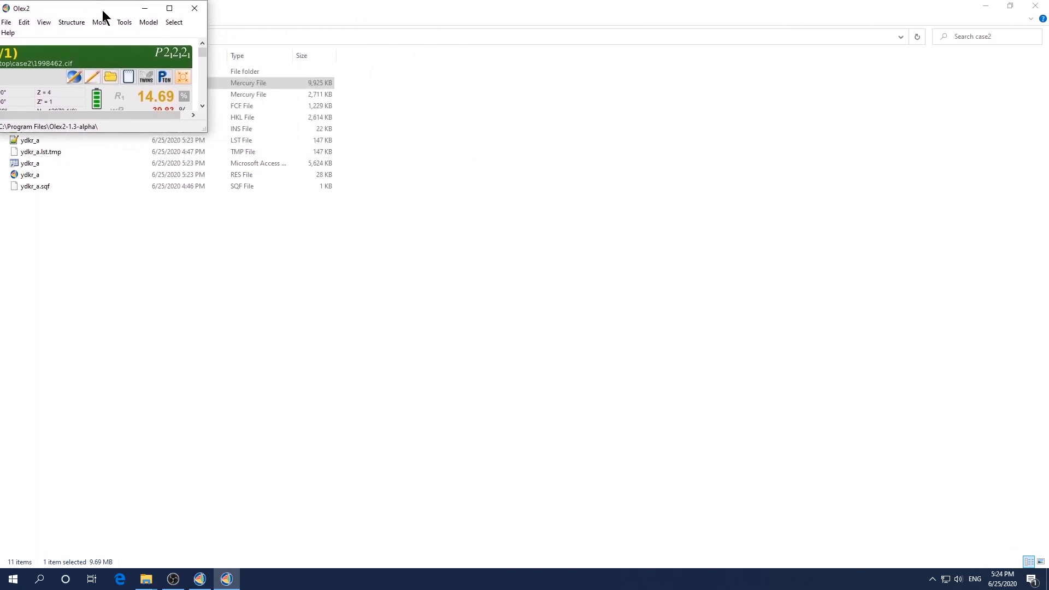
drag(202, 130, 580, 563)
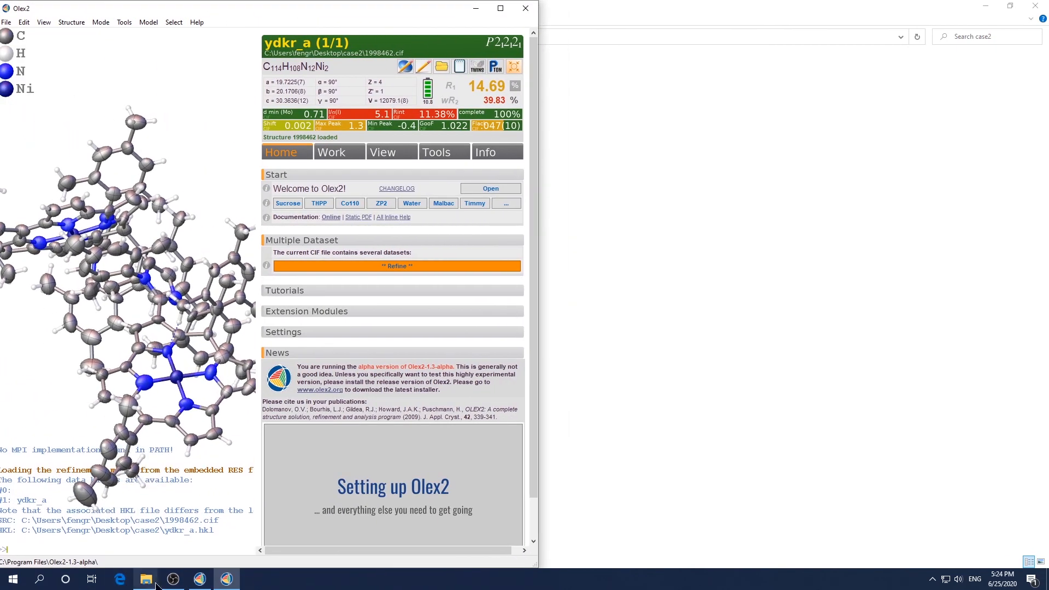
click(199, 579)
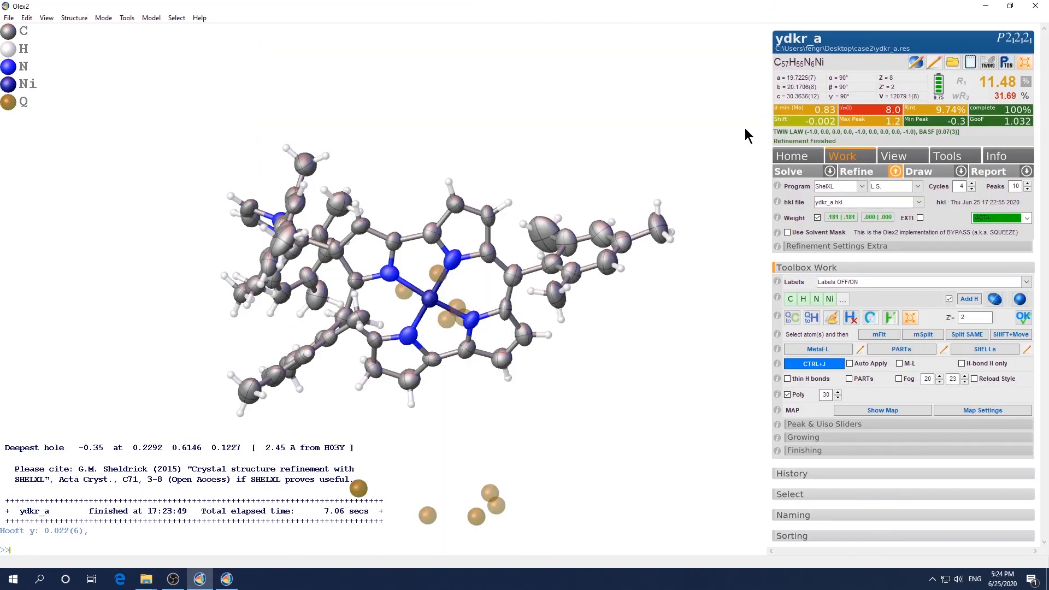
click(1009, 6)
drag(98, 5, 637, 9)
drag(748, 136, 1045, 568)
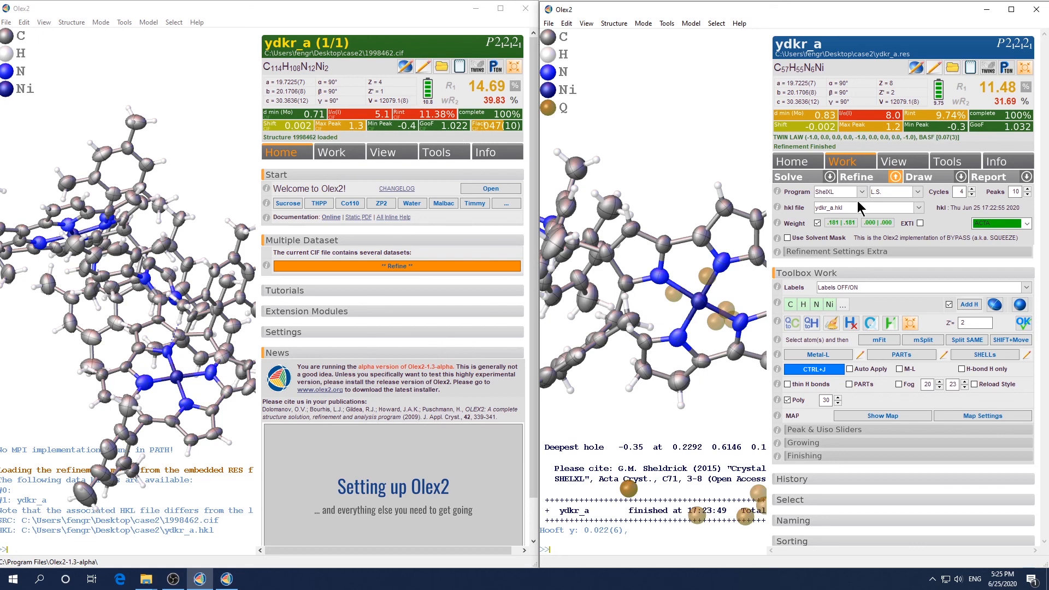
Compare the Fobs vs Fcalc plots of the original structure and the re-refined model side by side, and close both plots
click(516, 88)
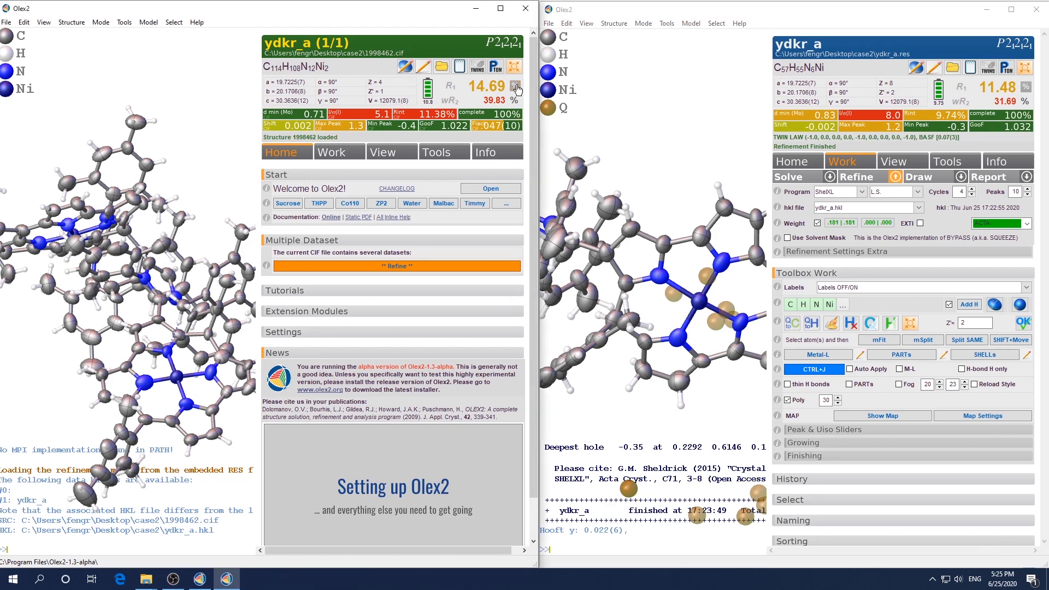
click(520, 127)
click(1023, 88)
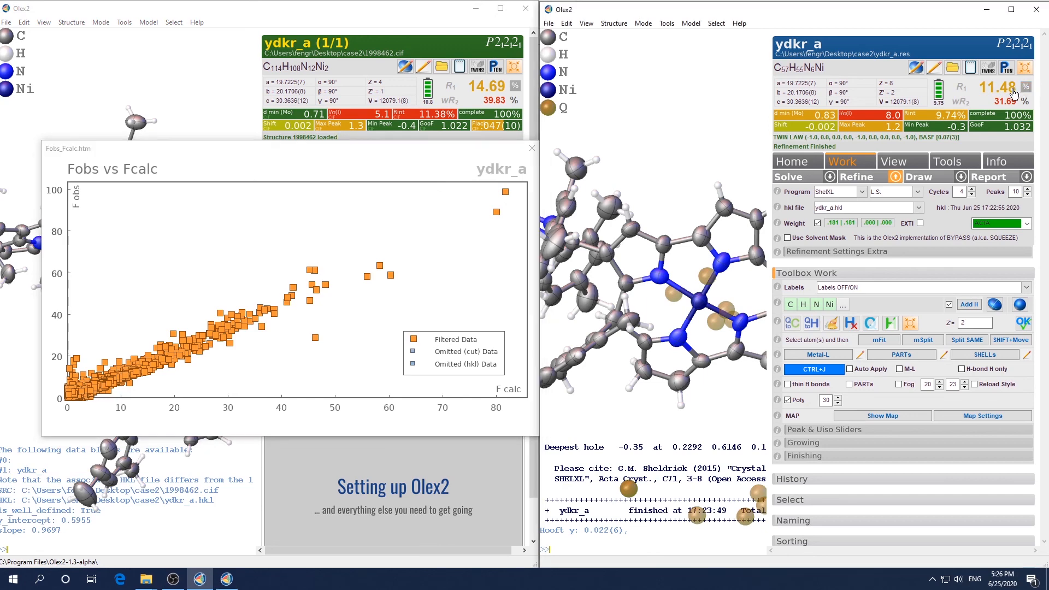
click(1015, 93)
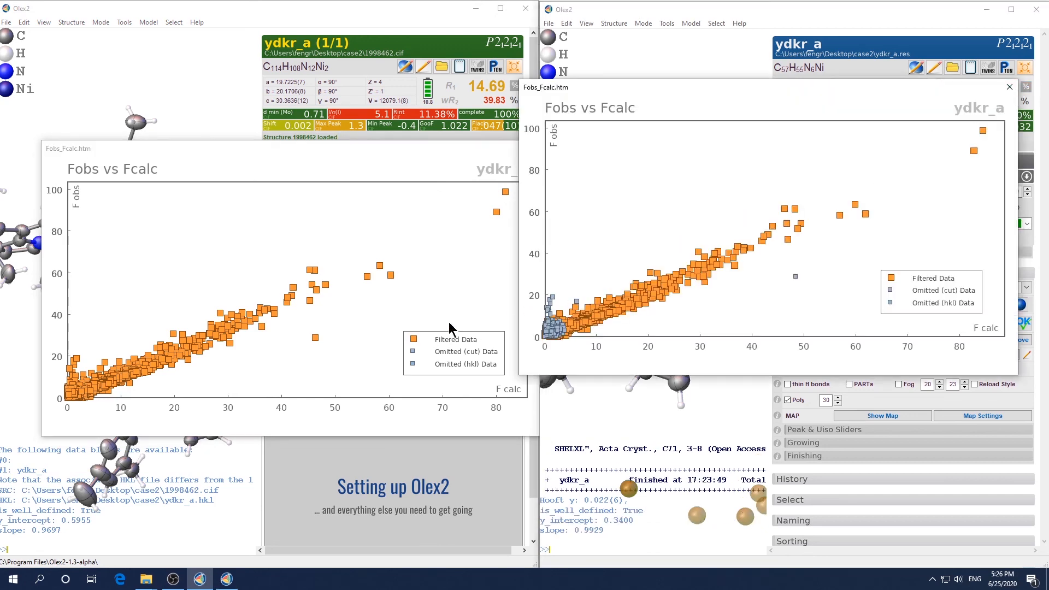
drag(361, 149, 346, 83)
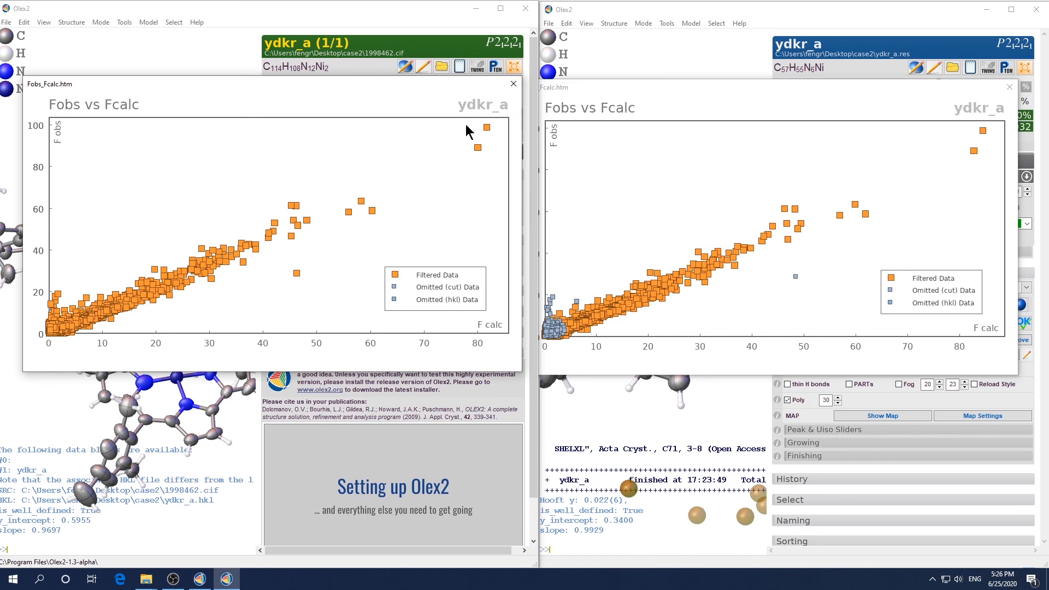
click(514, 83)
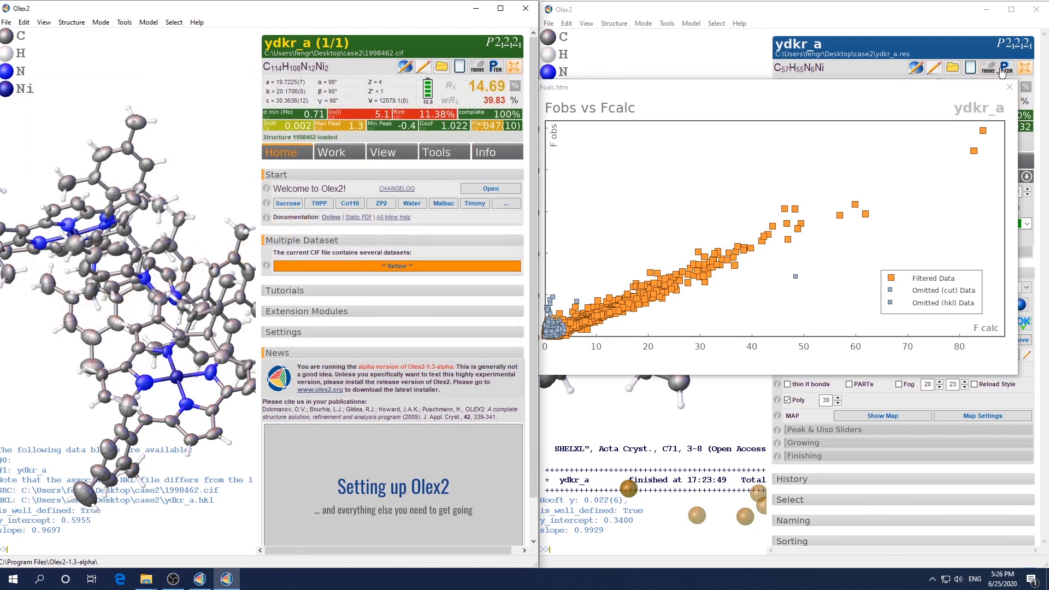
click(1008, 86)
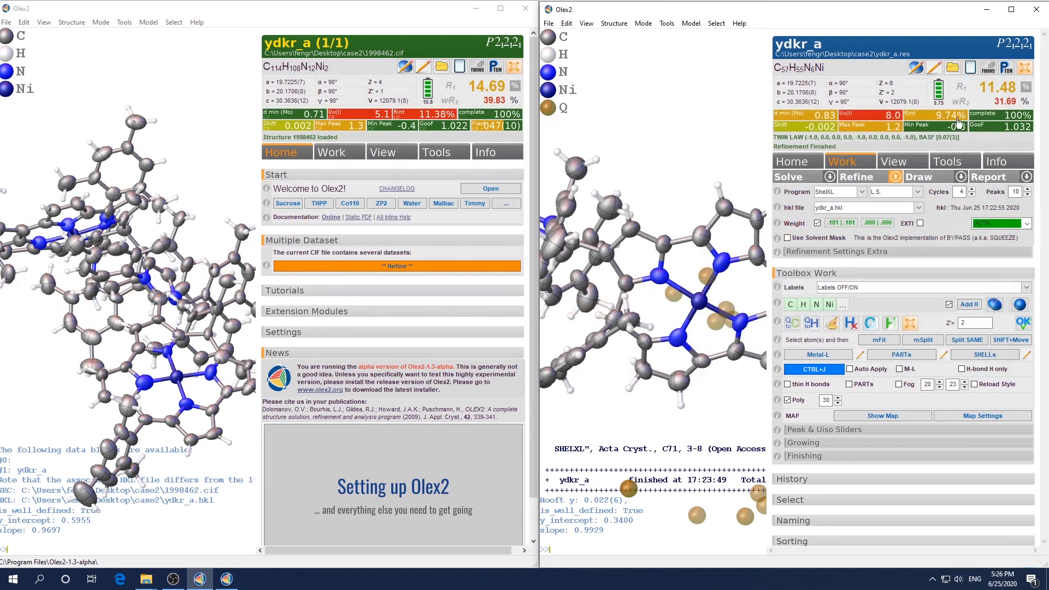